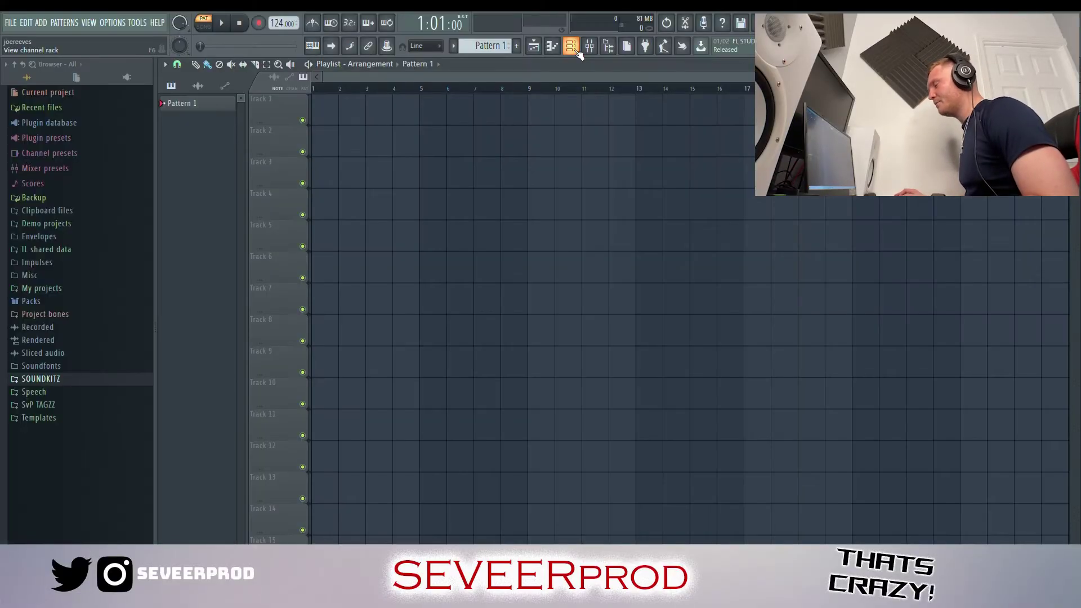
# Write the Omnisphere bass line: seven F#4 notes and an E4, followed by seven D4 notes and an E4
pyautogui.click(573, 49)
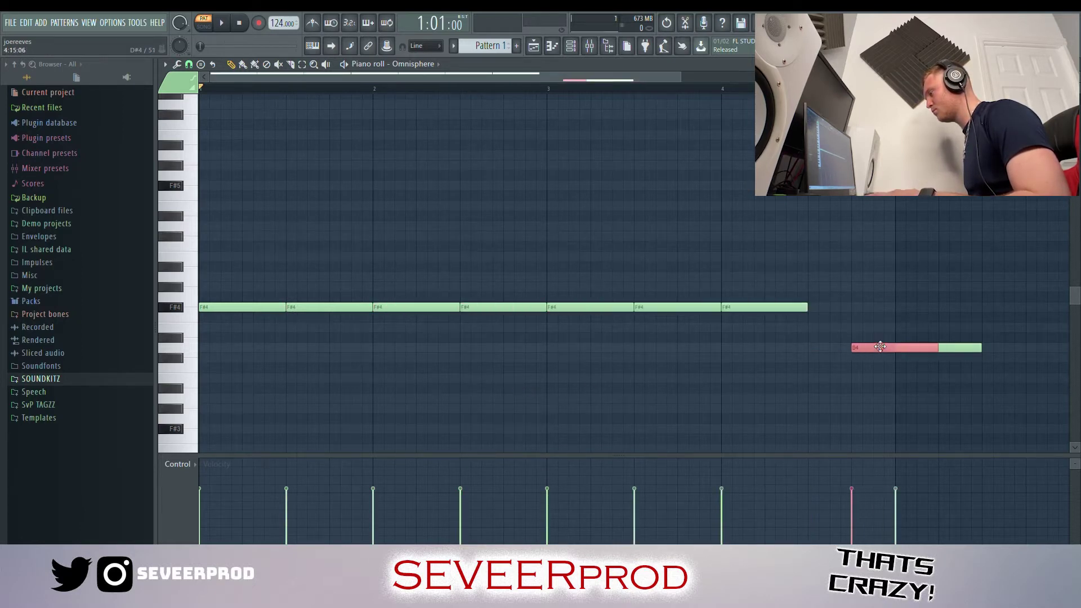
pyautogui.keyDown('ctrl'); pyautogui.scroll(-4, 837, 332); pyautogui.keyUp('ctrl')
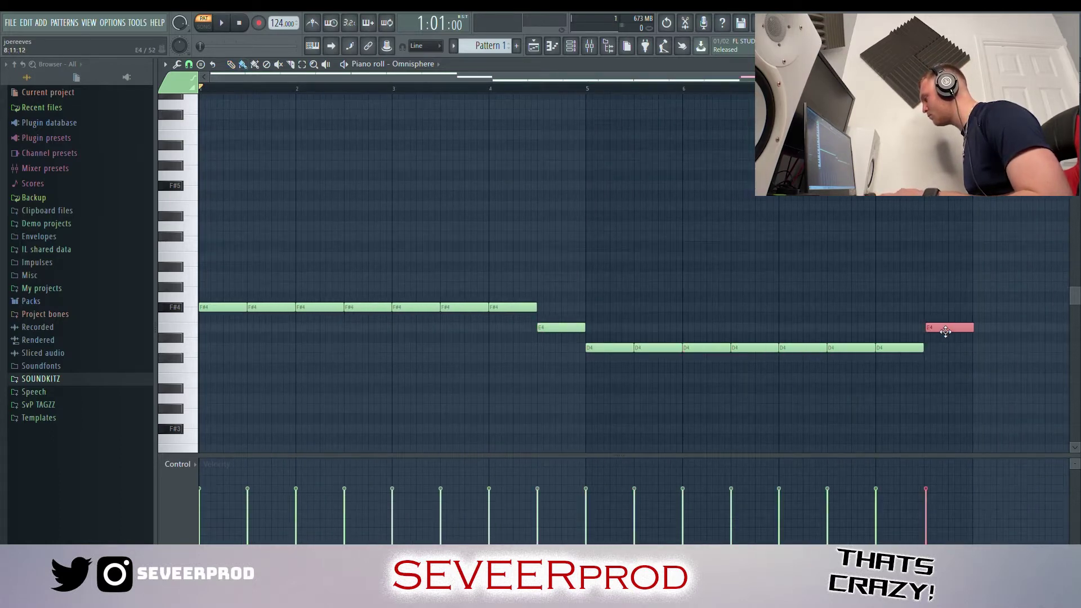
# Lower the velocities of all the bass notes to a uniformly low level during playback
pyautogui.press('space')
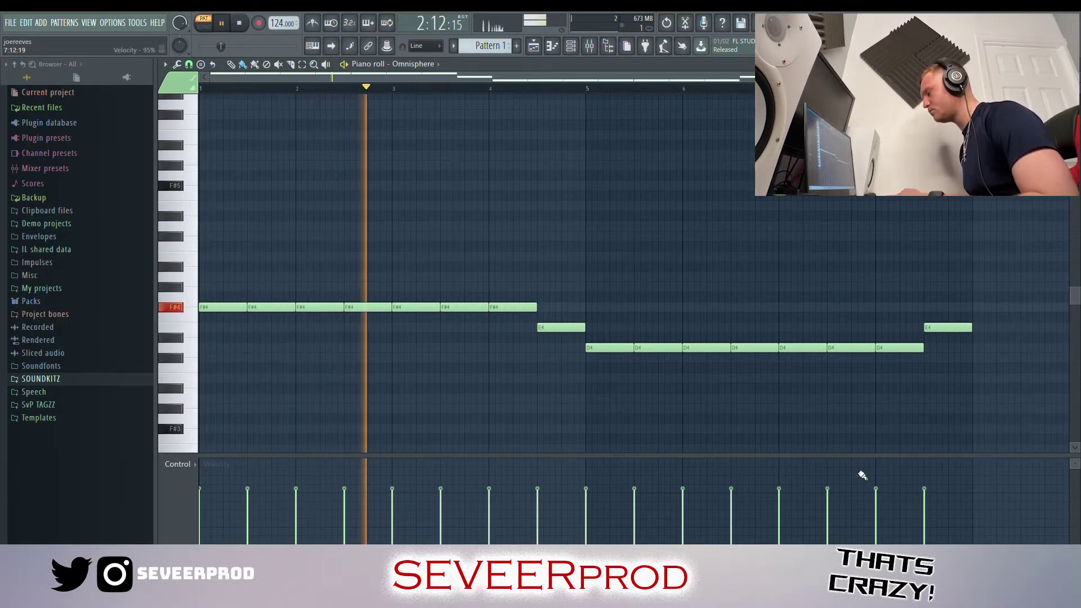
pyautogui.moveTo(932, 489)
pyautogui.mouseDown()
pyautogui.moveTo(479, 531)
pyautogui.moveTo(189, 519)
pyautogui.mouseUp()
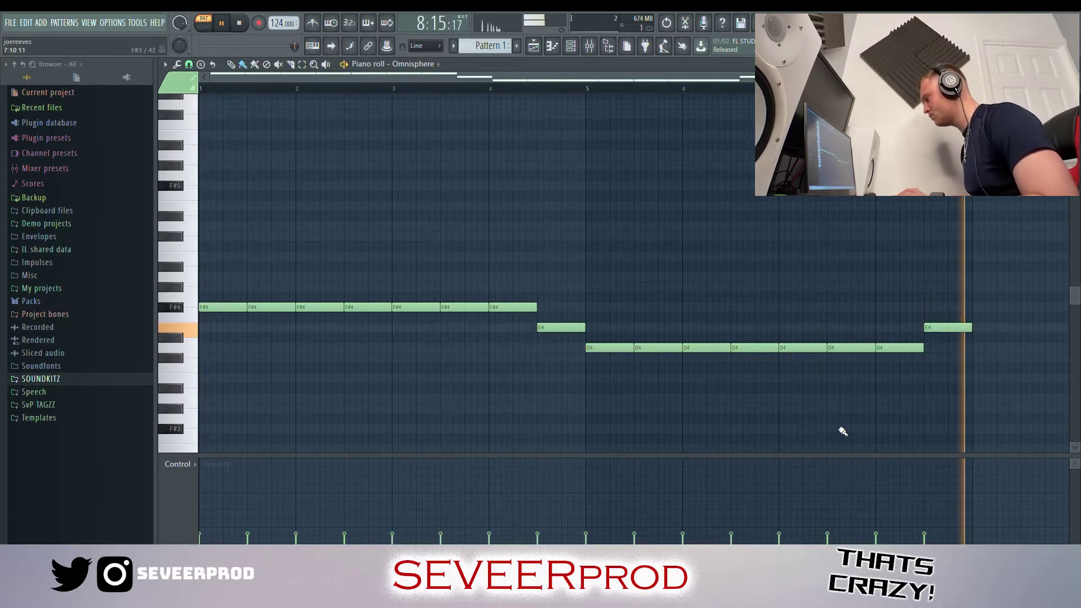
pyautogui.press('space')
# Draw the opening melody above the bass: F#6 held through bar 1, short D6, E6 and D6 in bar 2, and C#6 at bar 3
pyautogui.scroll(3, 207, 169)
pyautogui.scroll(4, 201, 169)
pyautogui.click(232, 65)
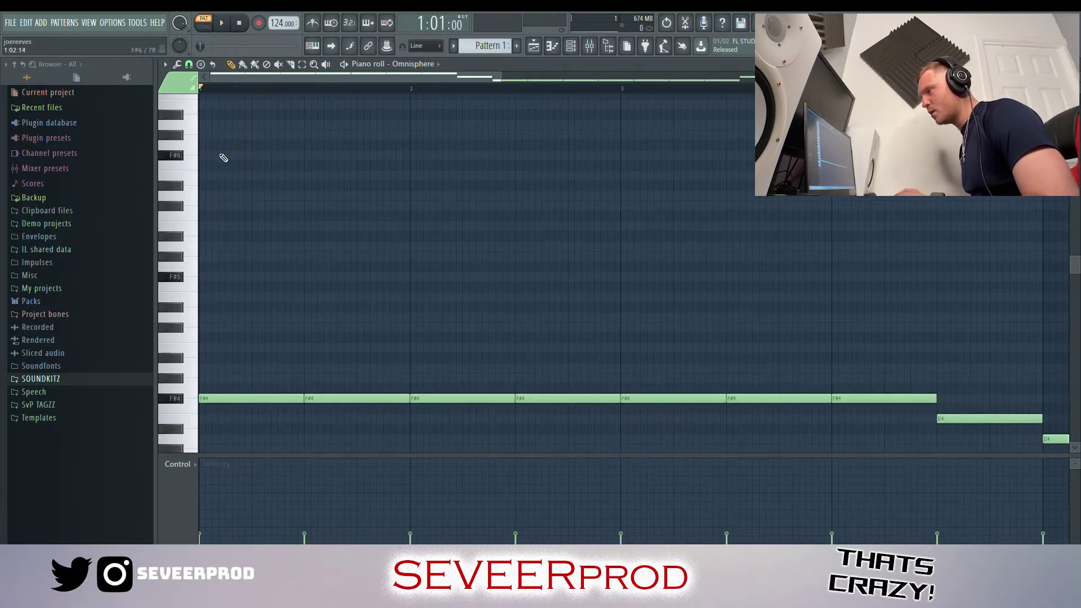
pyautogui.press('space')
pyautogui.moveTo(310, 158); pyautogui.dragTo(415, 162)
pyautogui.click(521, 175)
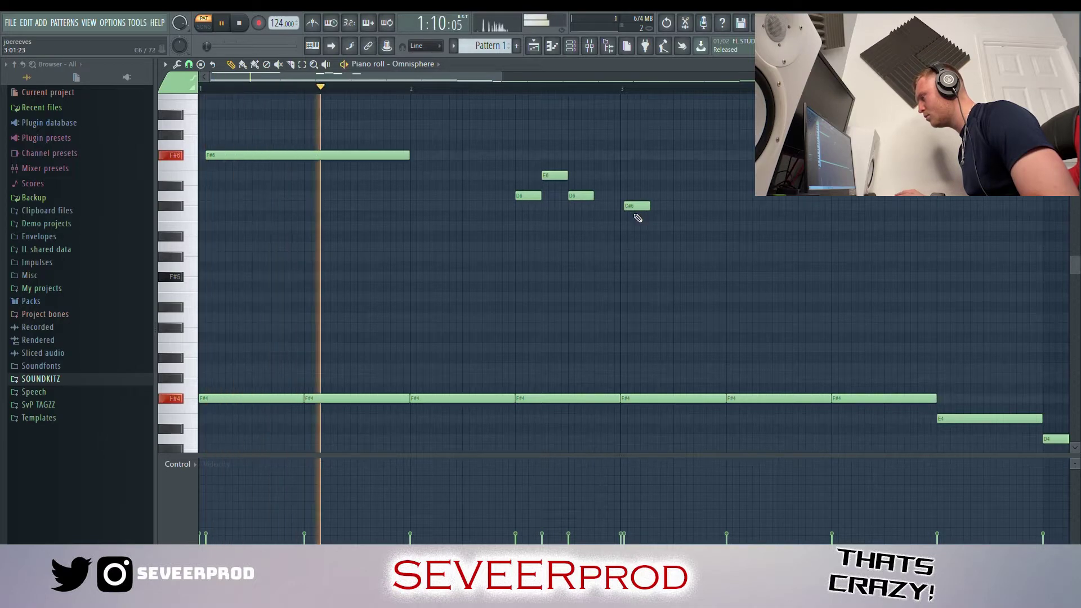
# Shift the second D6 to just before bar 3, extend the C#6 into bar 4 and add a D6 after it
pyautogui.scroll(-2, 637, 218)
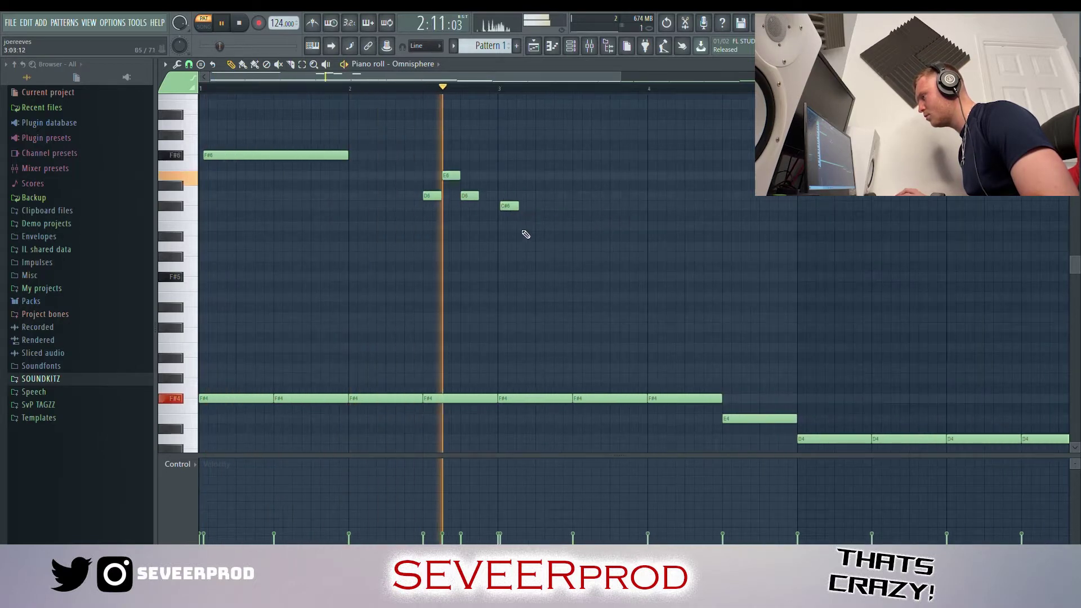
pyautogui.moveTo(469, 195); pyautogui.dragTo(695, 211)
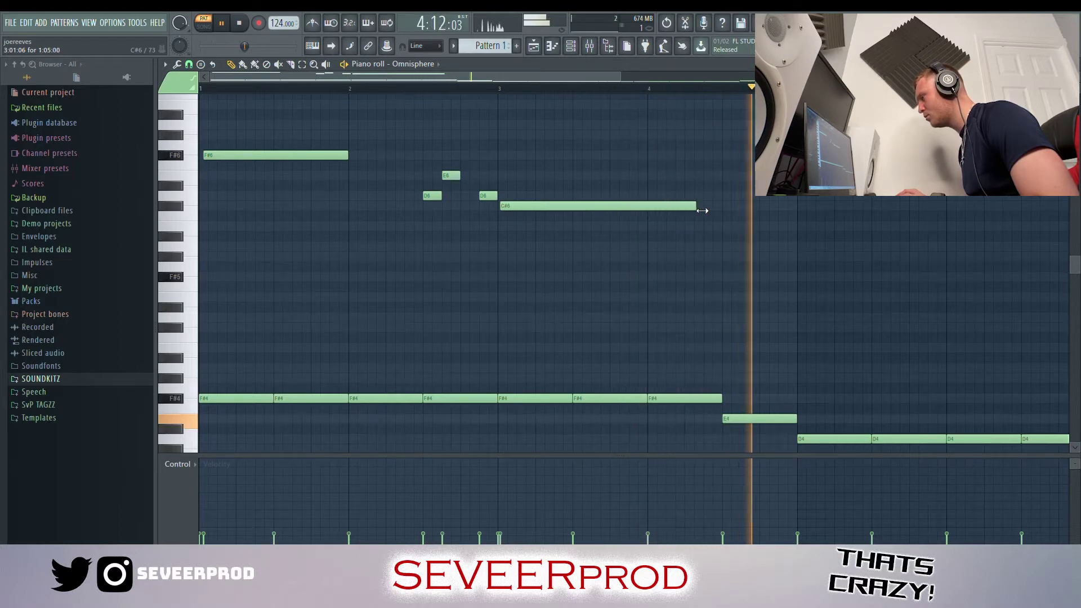
pyautogui.moveTo(917, 208); pyautogui.dragTo(764, 200)
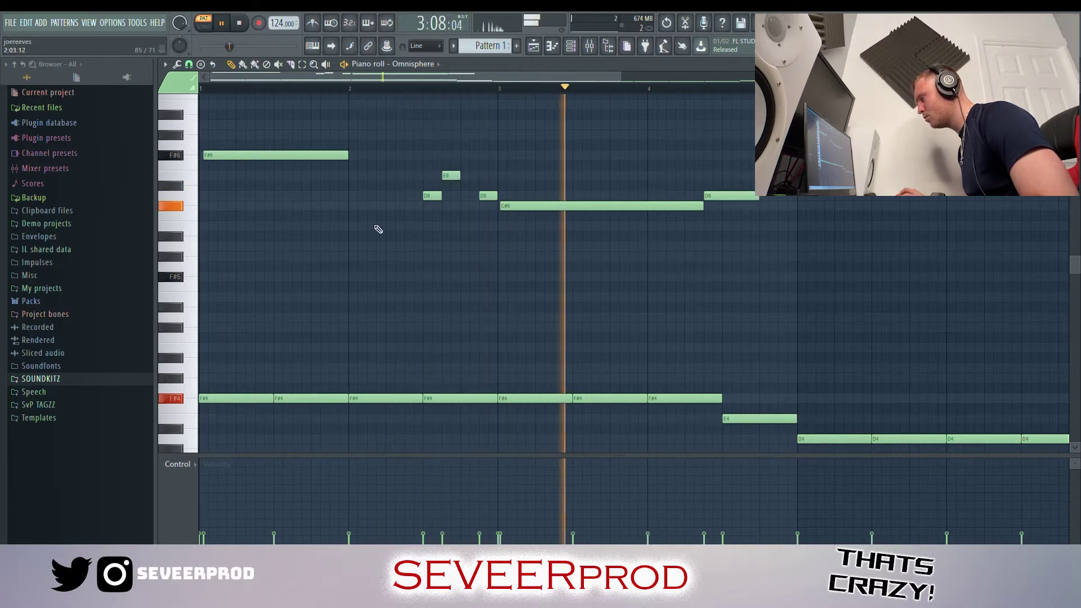
# Extend the E6 melody note in bar 2 so it reaches the following D6
pyautogui.scroll(3, 451, 154)
pyautogui.click(325, 89)
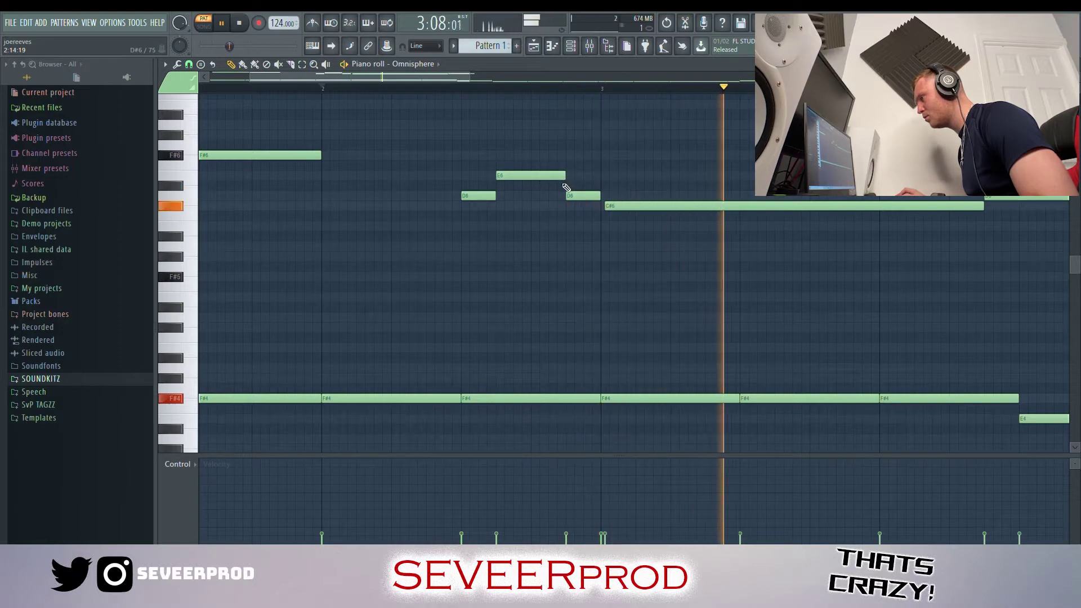
pyautogui.scroll(2, 593, 250)
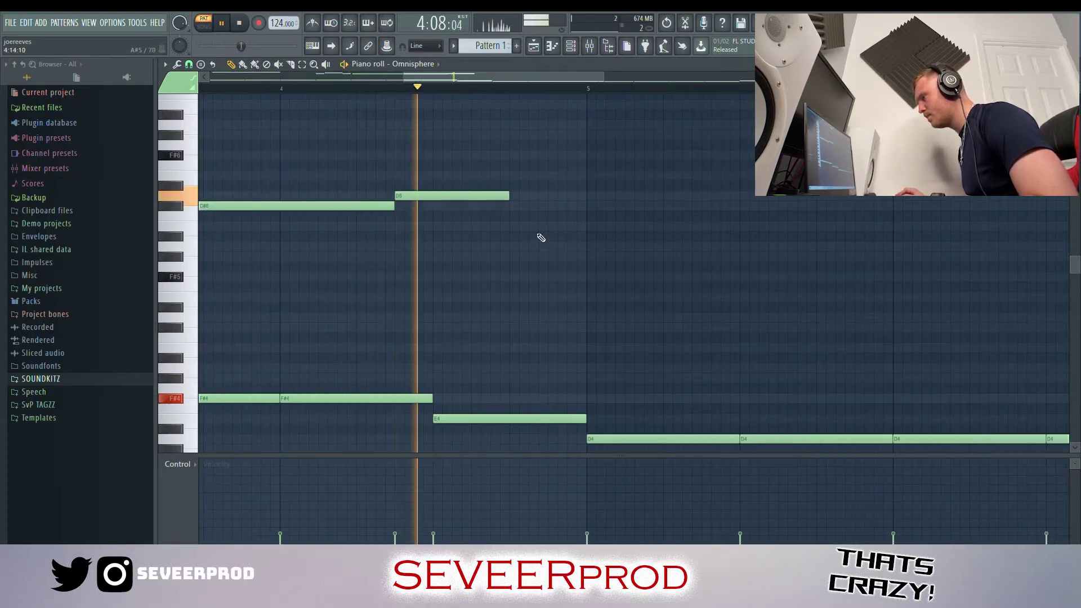
# End bar 4 with a short F#6 and an E6 held to bar 5, and continue with D6 and a quick E6 turn through bar 6
pyautogui.press('space')
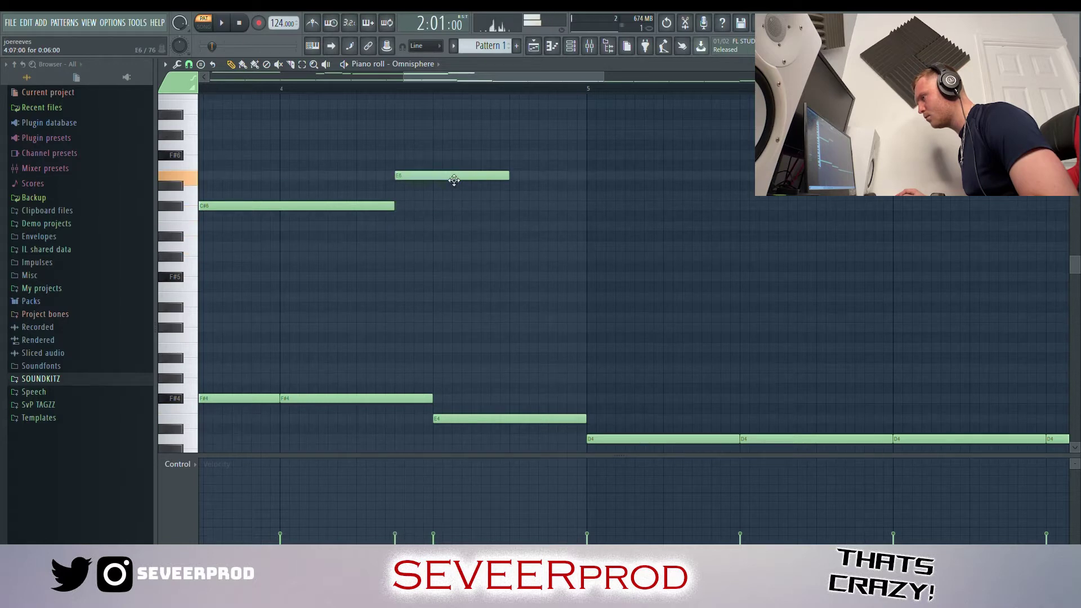
pyautogui.click(286, 90)
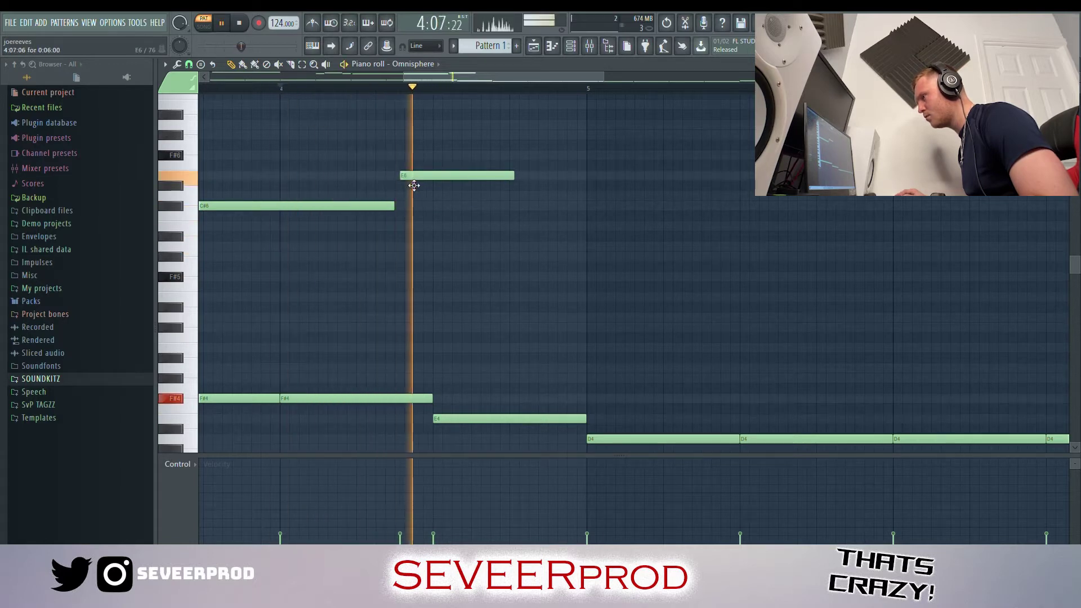
pyautogui.moveTo(409, 175); pyautogui.dragTo(414, 175)
pyautogui.moveTo(519, 176); pyautogui.dragTo(587, 176)
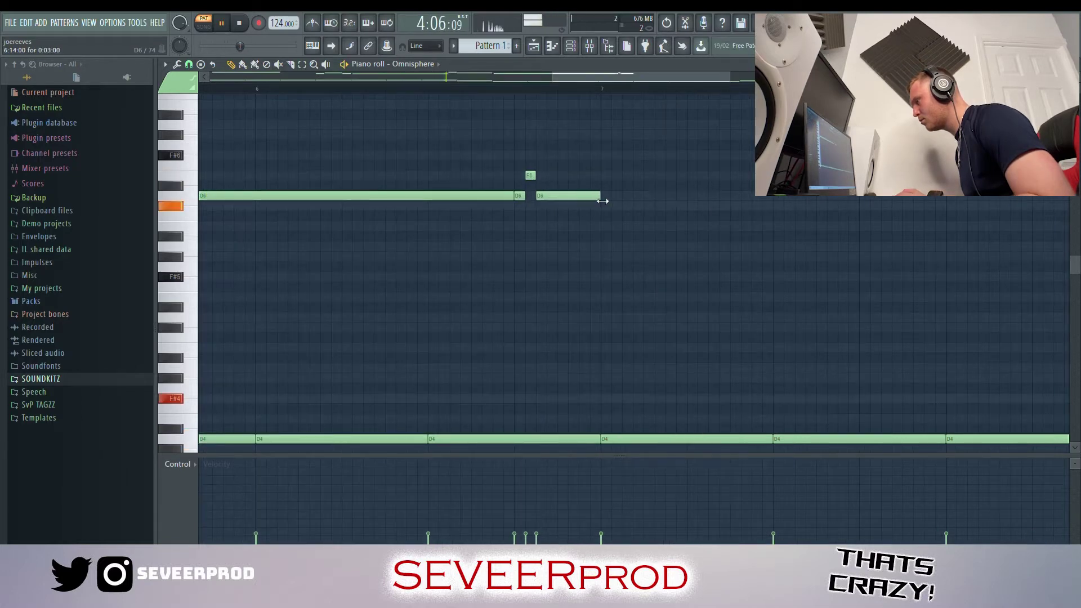
pyautogui.scroll(-4, 602, 201)
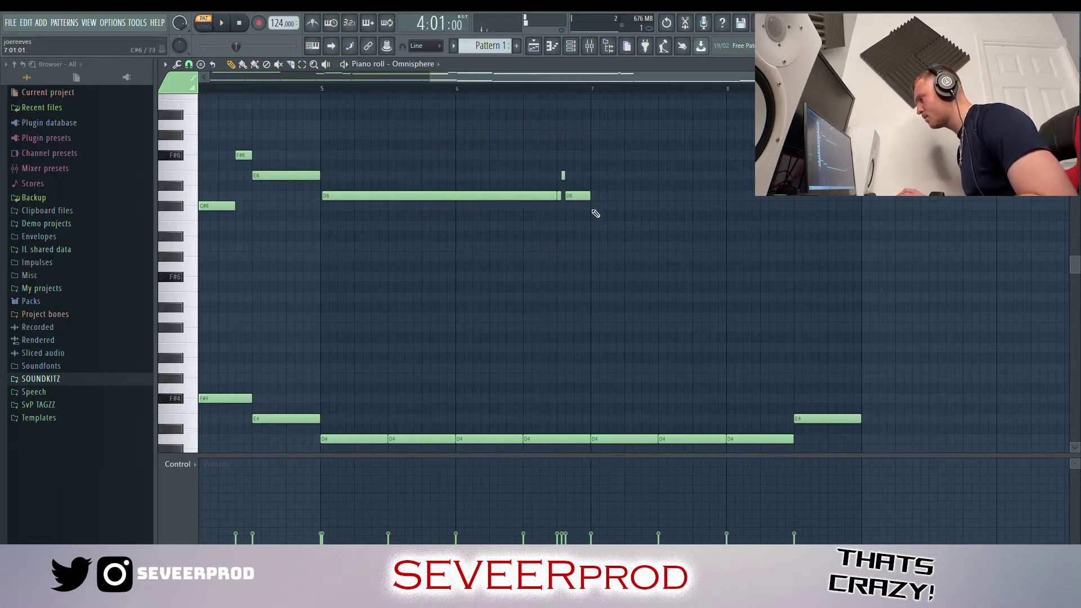
# Carry the melody on D6 and E6 to the end of bar 8, and add four short high notes with varied velocities
pyautogui.press('space')
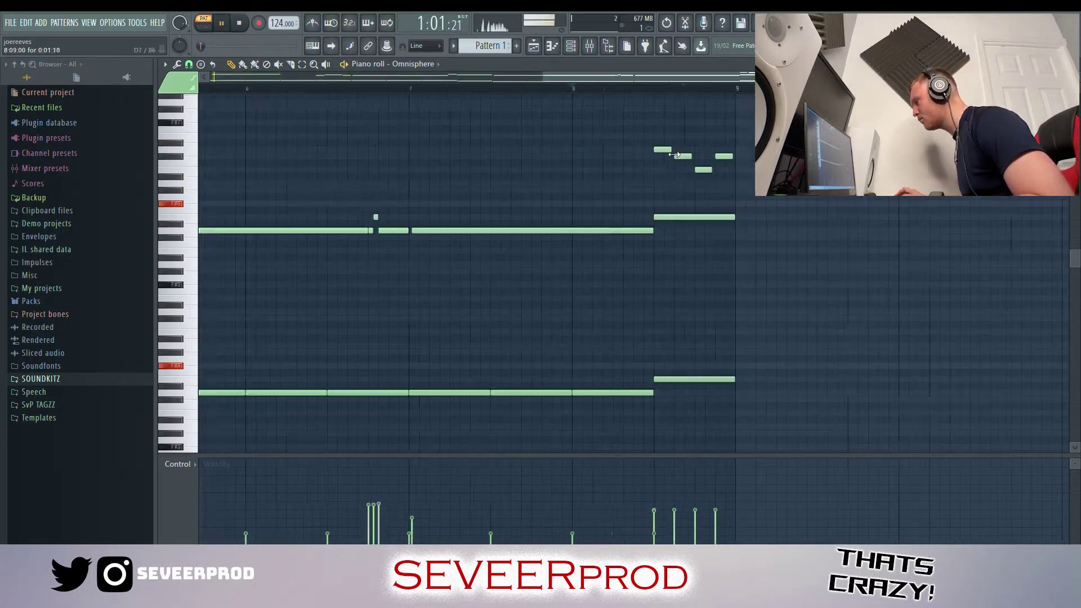
pyautogui.scroll(-4, 674, 191)
pyautogui.moveTo(791, 134); pyautogui.dragTo(727, 180)
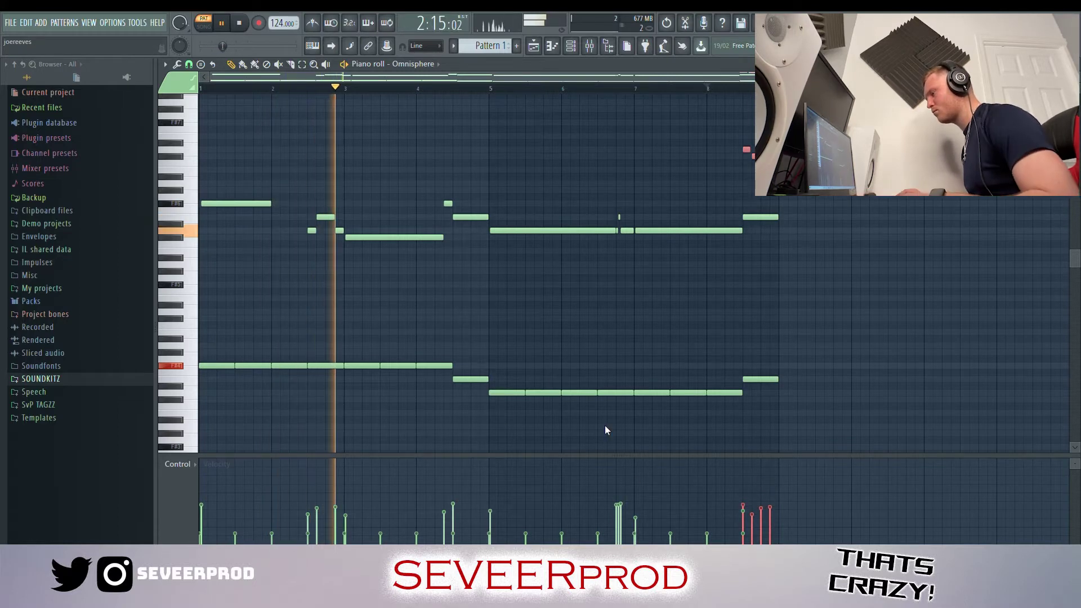
pyautogui.hotkey('ctrl', 'd')
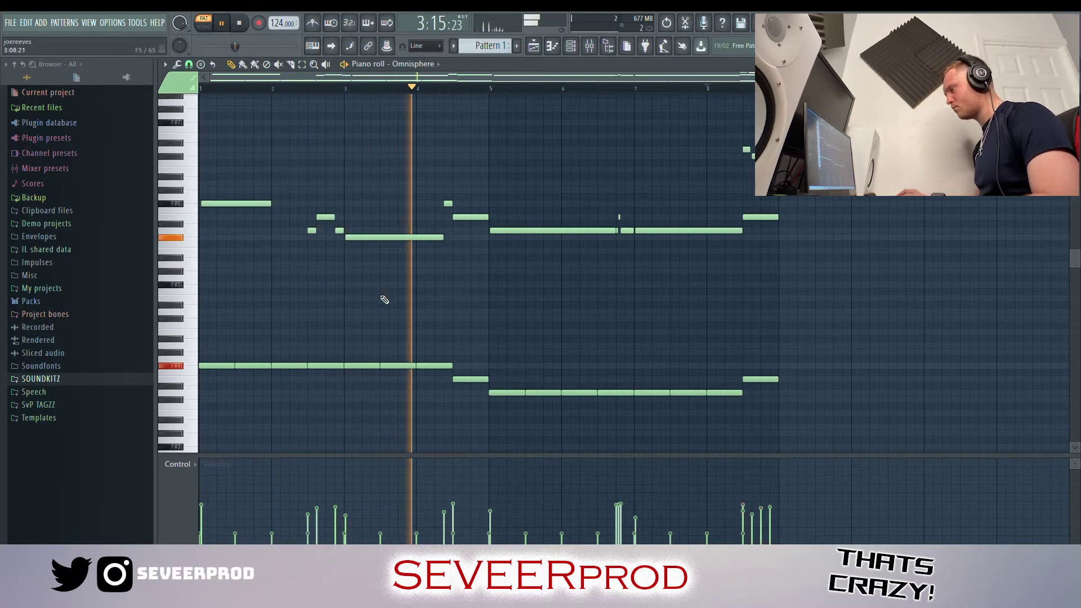
# Add staggered F#5, A5 and C#6 chord notes under the melody in bars 1–2 and repeat them in bars 3–4
pyautogui.scroll(2, 754, 323)
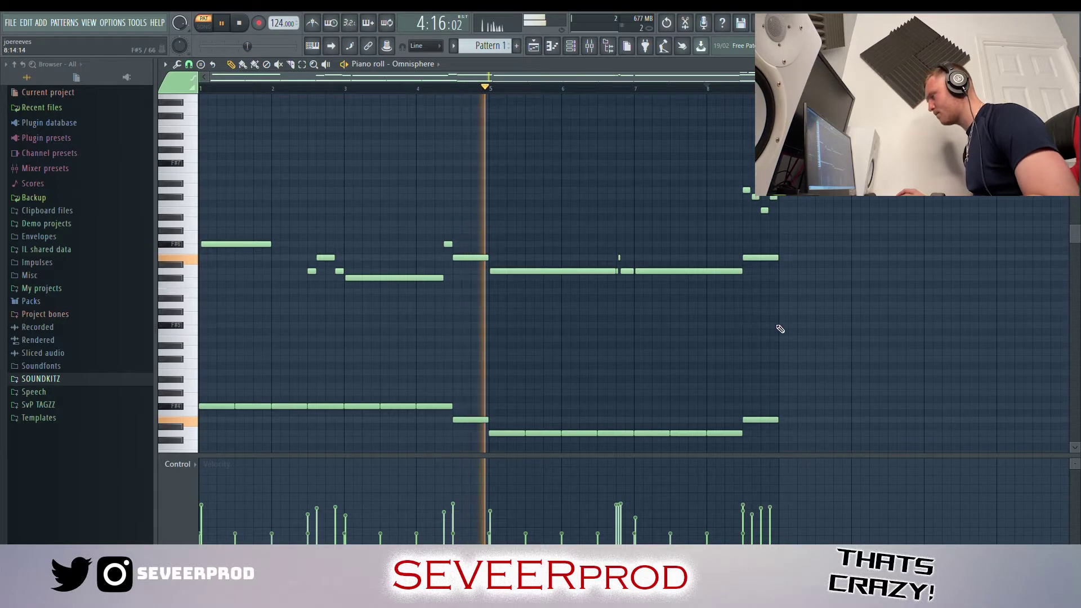
pyautogui.scroll(-1, 811, 333)
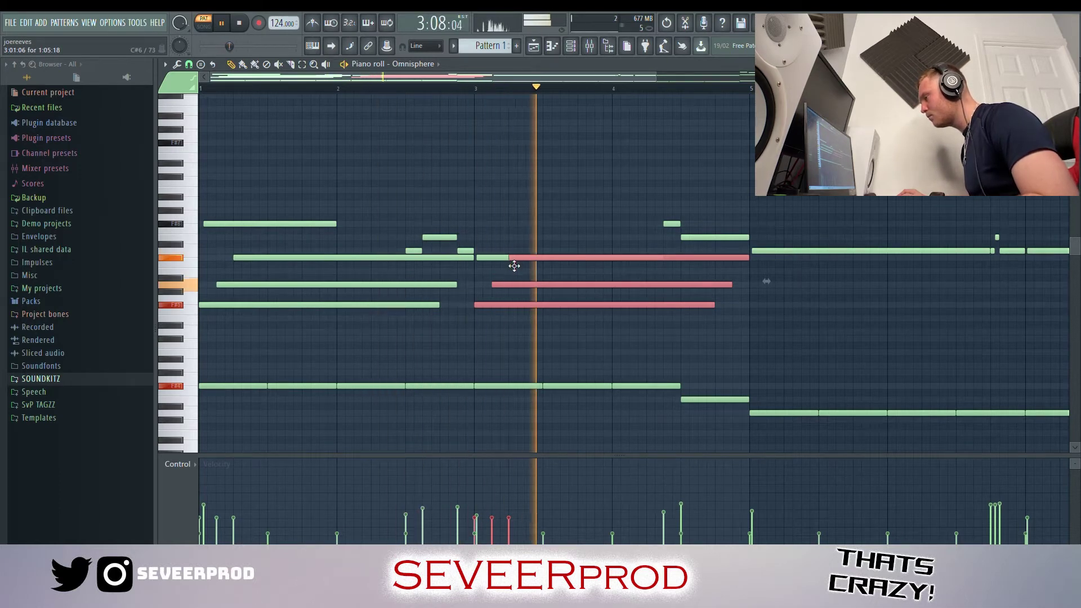
pyautogui.scroll(-2, 688, 343)
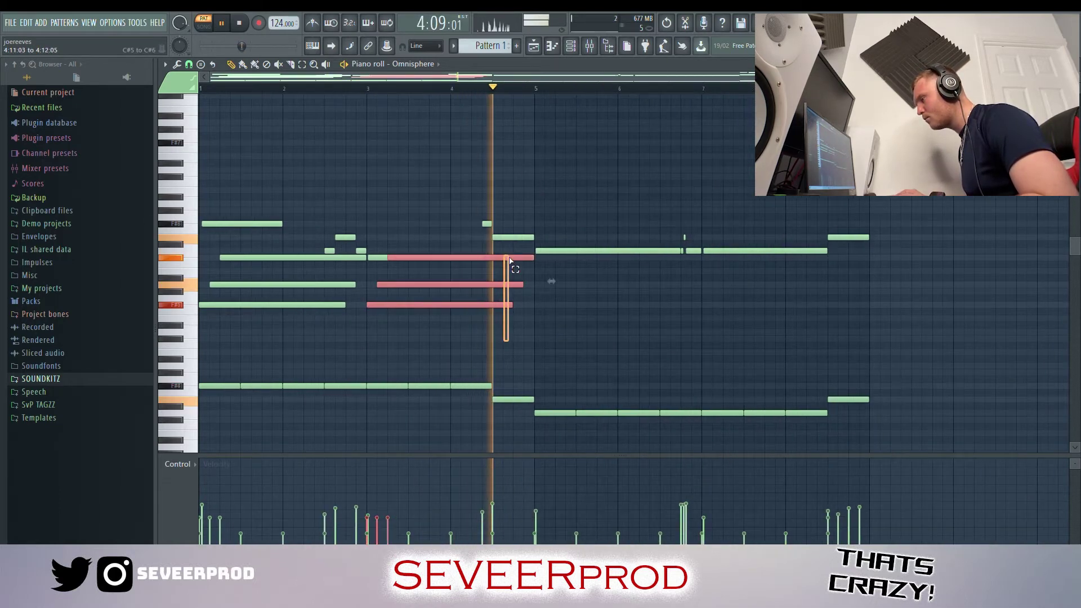
# Copy the staggered chord into bars 5–8 and shift its notes to D5, F5 and A5
pyautogui.moveTo(325, 327); pyautogui.dragTo(283, 255)
pyautogui.moveTo(284, 308)
pyautogui.mouseDown()
pyautogui.moveTo(614, 359)
pyautogui.moveTo(618, 337)
pyautogui.mouseUp()
pyautogui.click(641, 366)
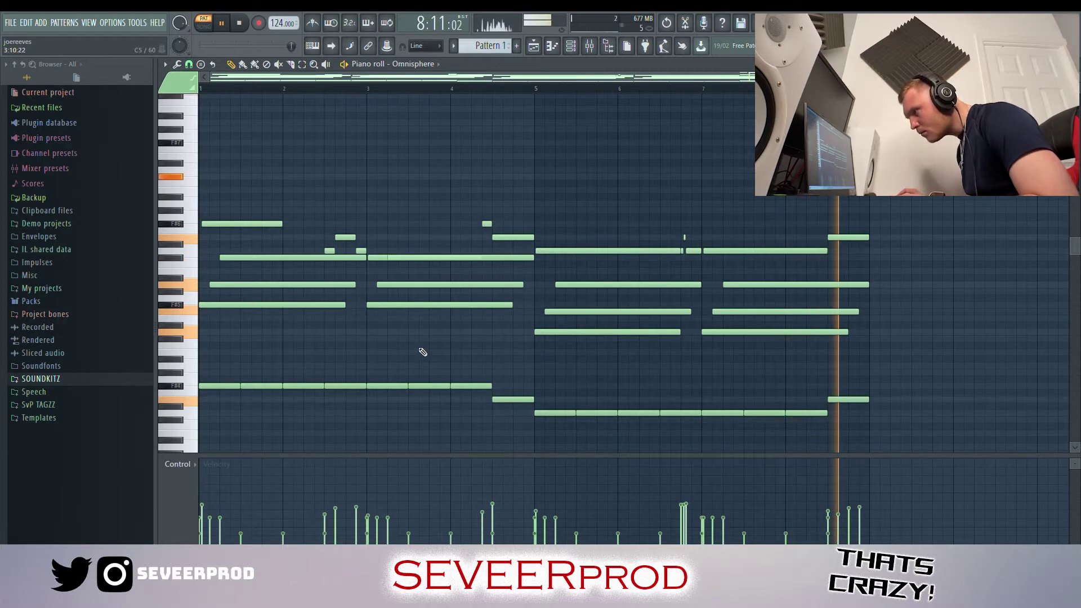
# Raise the middle chord notes in bars 5–8 by one semitone to F#5
pyautogui.moveTo(788, 323); pyautogui.dragTo(642, 315)
pyautogui.hotkey('shift', 'Up')
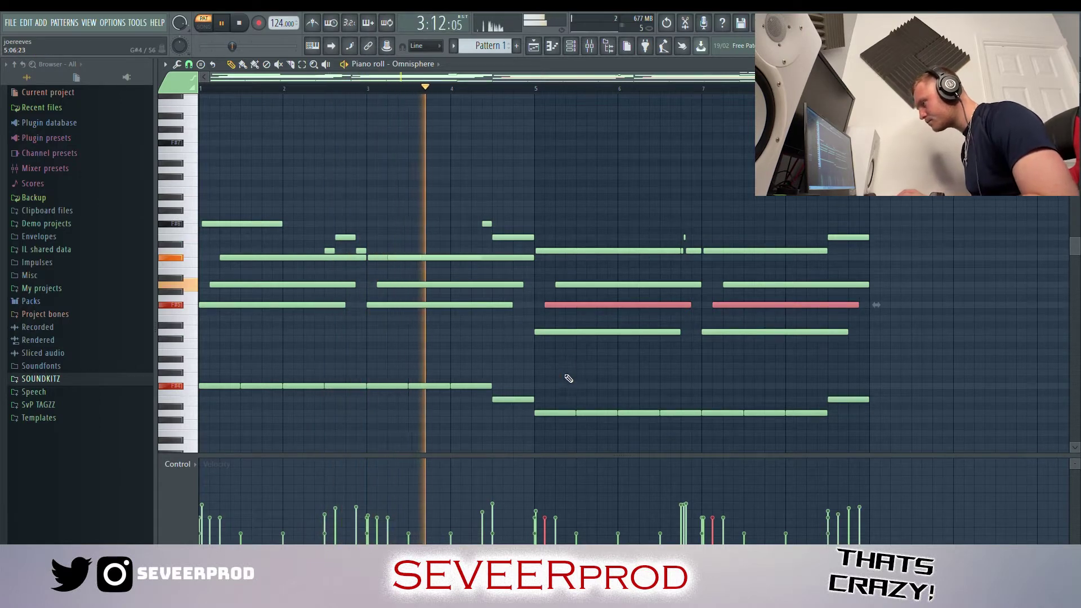
pyautogui.hotkey('ctrl', 'd')
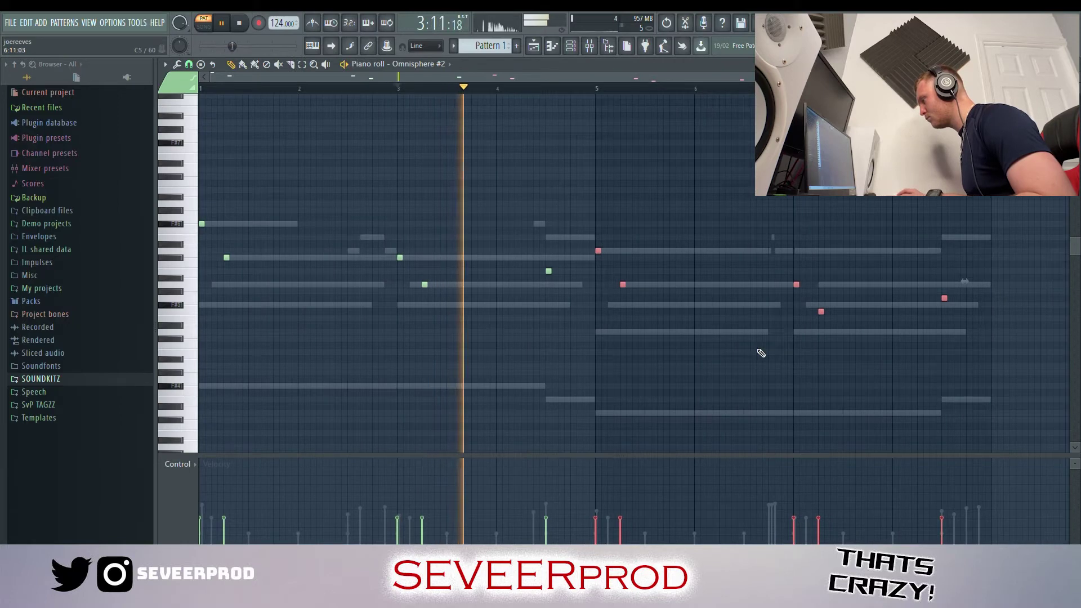
# Raise the last two Omnisphere #2 notes, in bars 7 and 8, by one semitone
pyautogui.moveTo(975, 336); pyautogui.dragTo(823, 290)
pyautogui.hotkey('shift', 'Up')
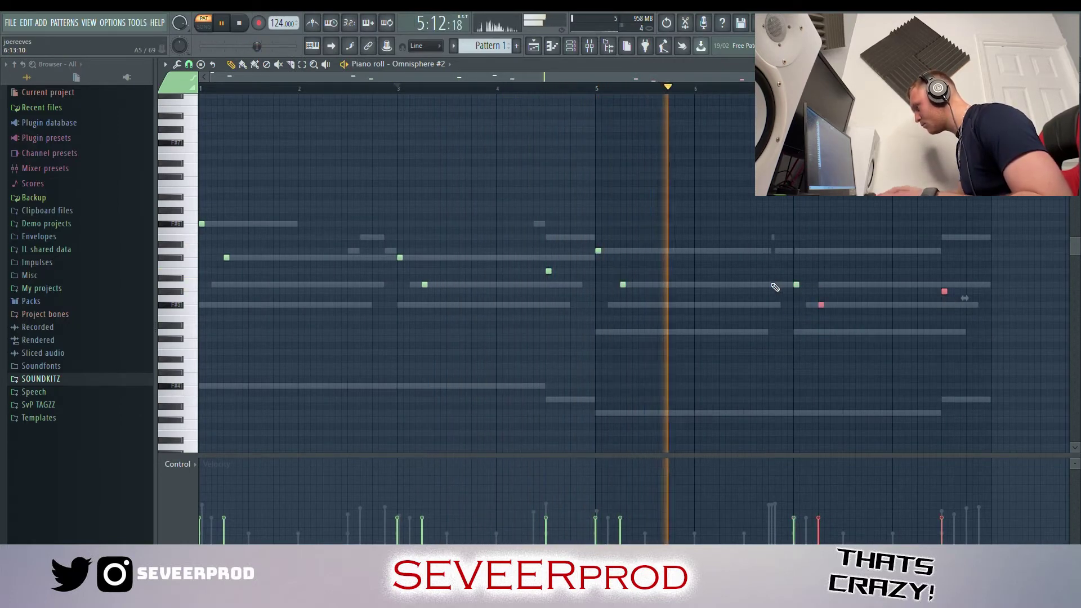
pyautogui.keyDown('ctrl'); pyautogui.click(844, 281); pyautogui.keyUp('ctrl')
pyautogui.scroll(-2, 842, 292)
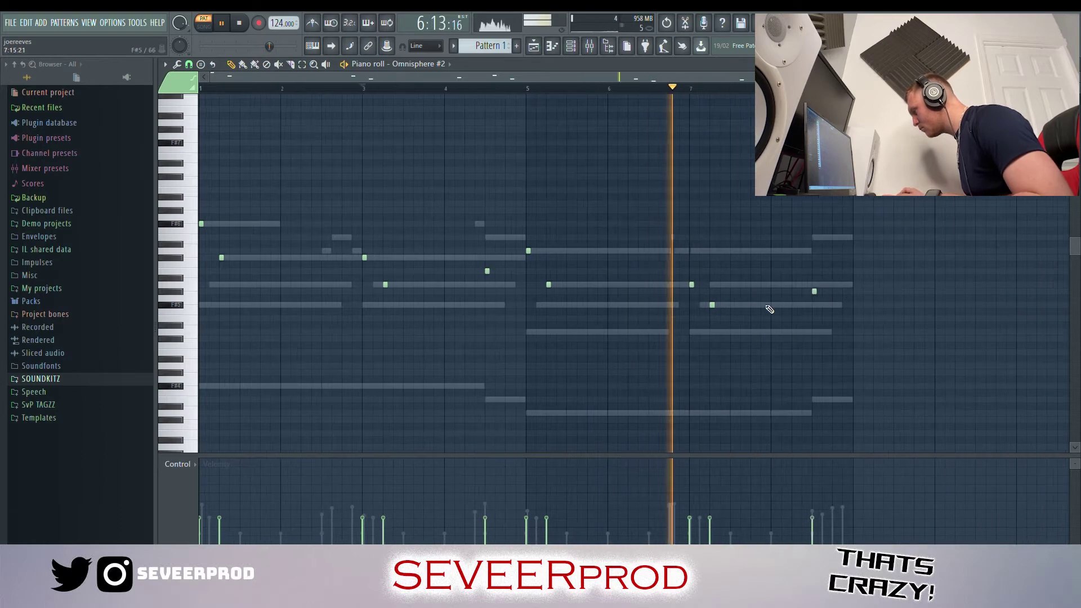
pyautogui.scroll(4, 769, 311)
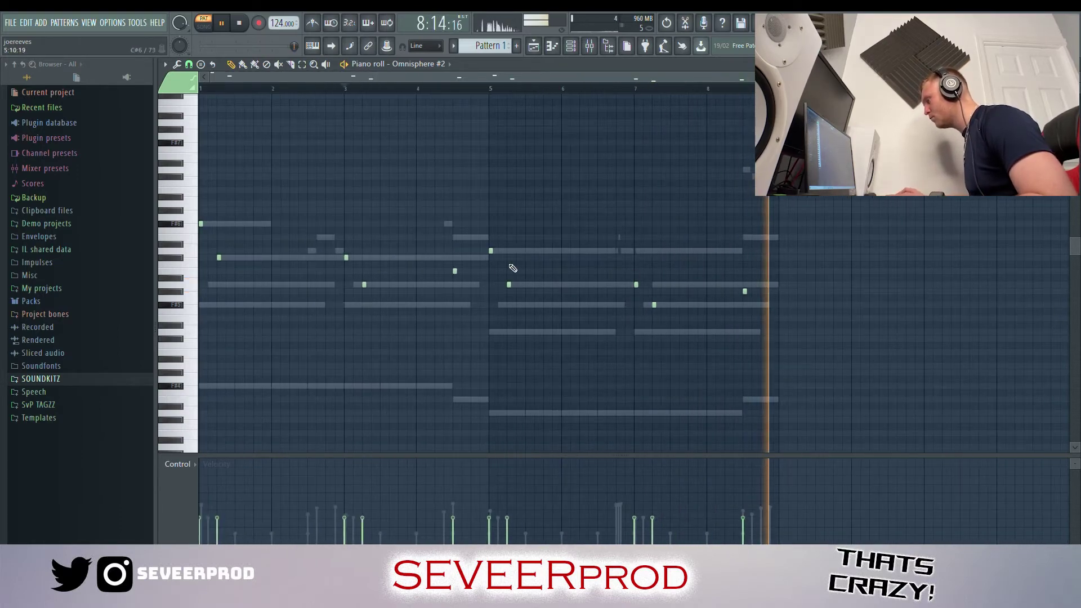
# Shape Insert 1 with Fruity Parametric EQ 2: high-pass the lows, dip band 3 slightly and low-pass band 7 at about 5273 Hz
pyautogui.press('space')
pyautogui.press('F9')
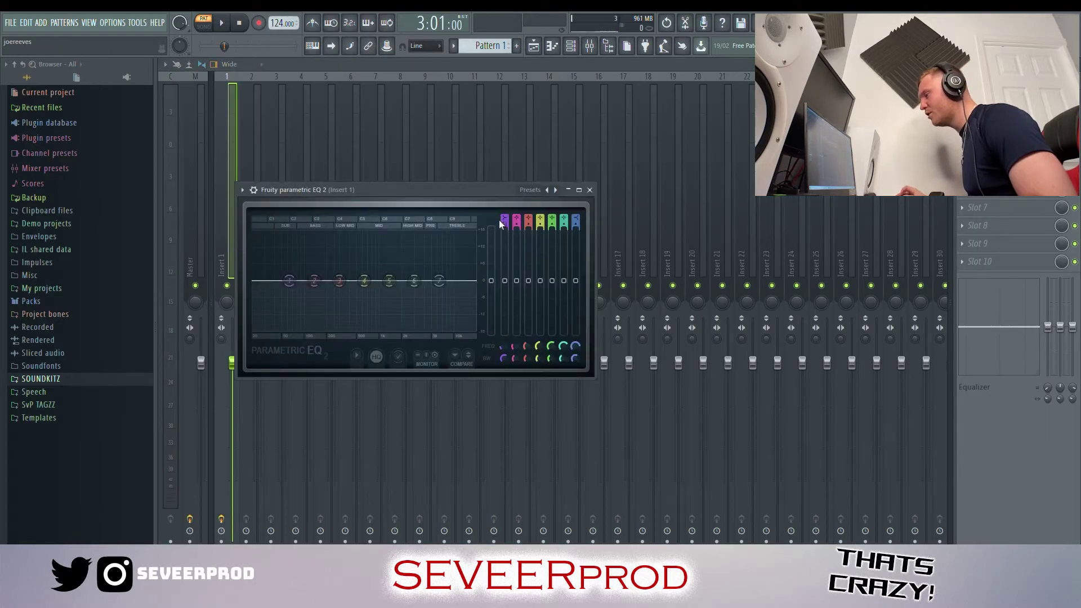
pyautogui.scroll(1, 506, 221)
pyautogui.moveTo(290, 281); pyautogui.dragTo(316, 280)
pyautogui.press('space')
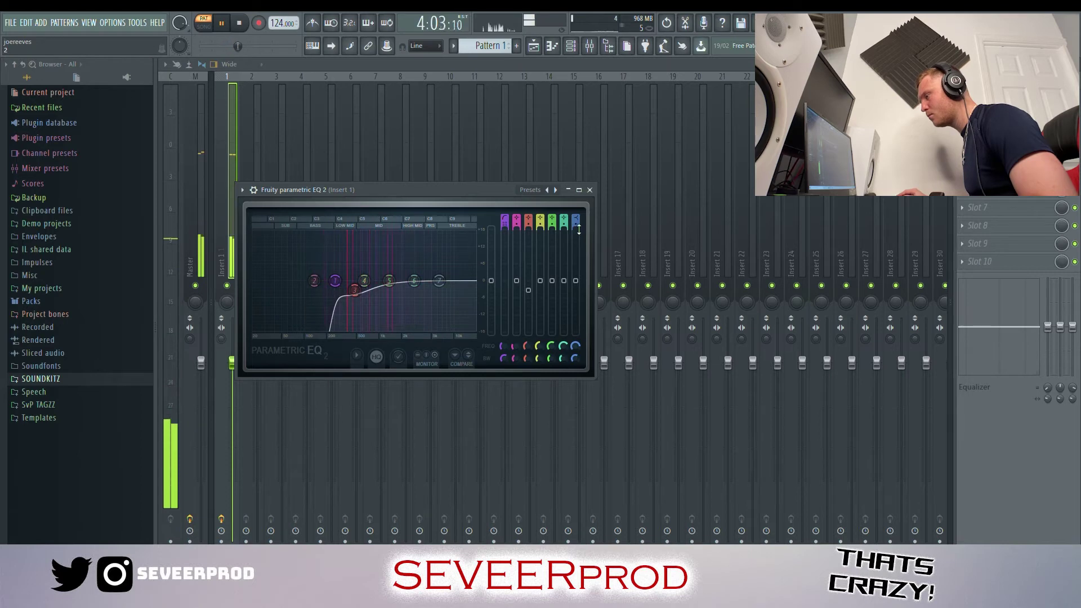
pyautogui.moveTo(437, 280); pyautogui.dragTo(433, 280)
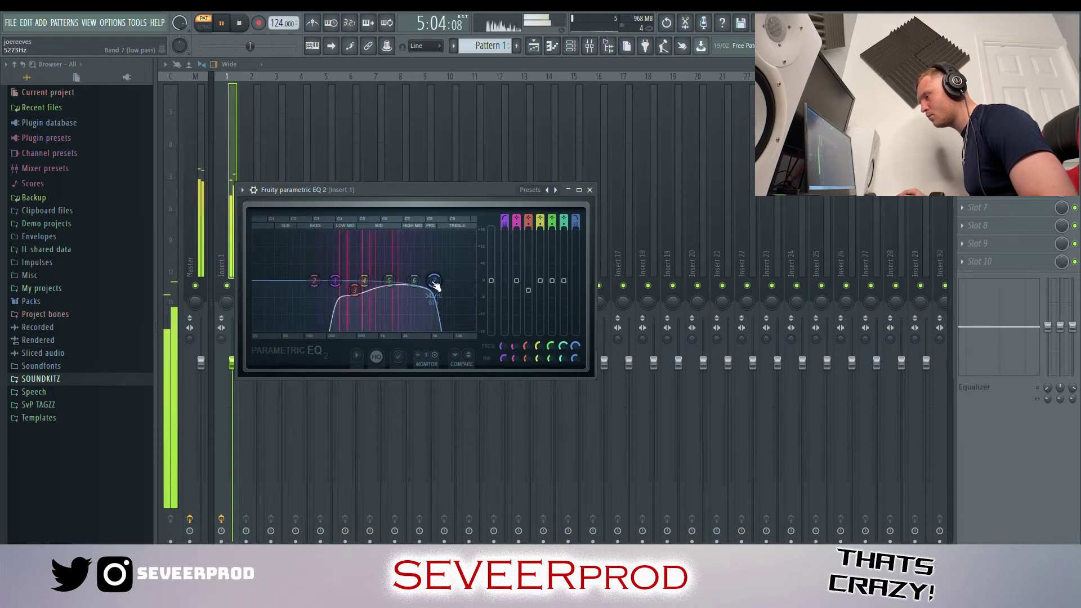
# Add ValhallaVintageVerb to Insert 1 with the 1980s color, 44.8 % mix and 5.96 s decay
pyautogui.click(986, 135)
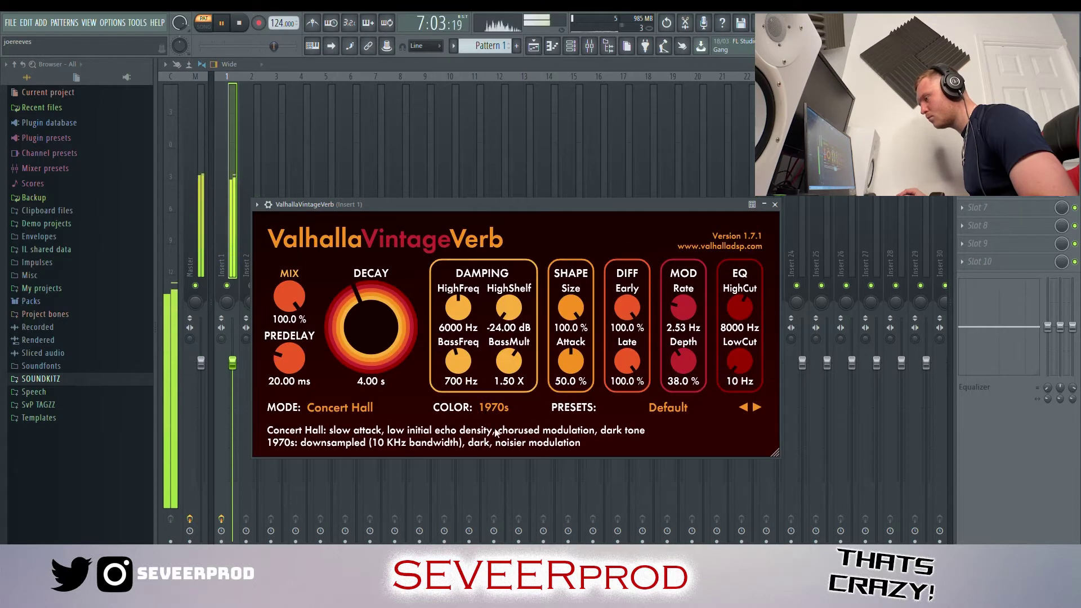
pyautogui.click(491, 409)
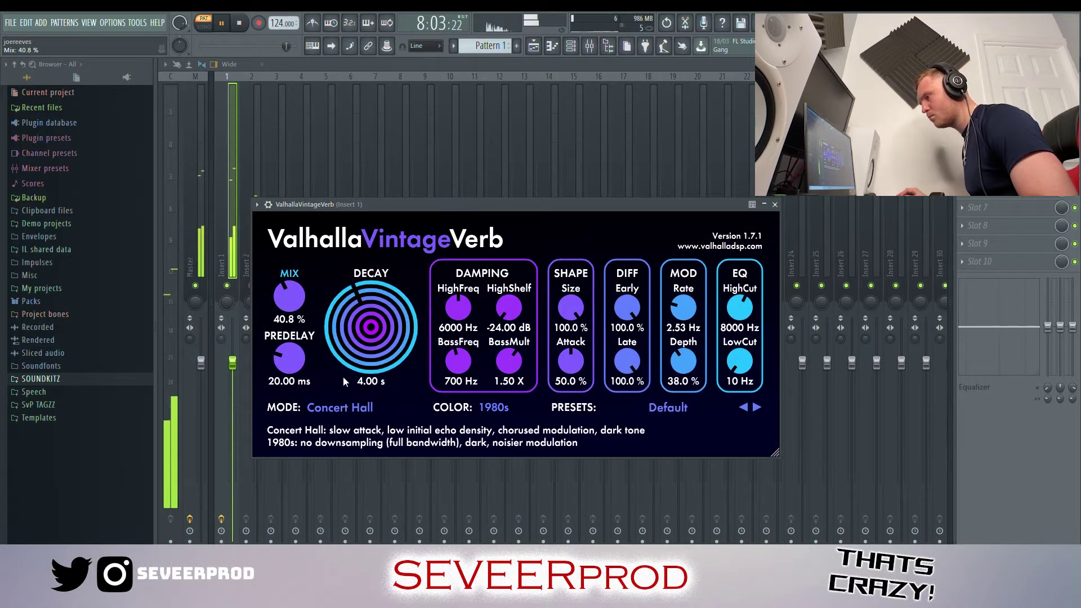
pyautogui.moveTo(349, 309); pyautogui.dragTo(315, 295)
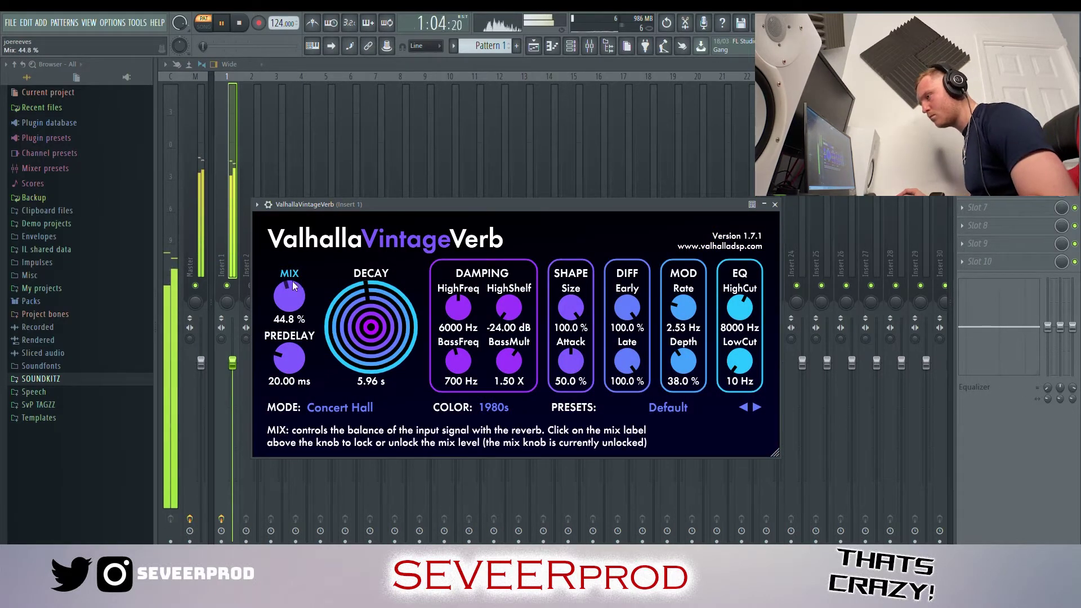
# Add Fruity Parametric EQ 2 to Insert 2 and high-pass band 1 at about 227 Hz
pyautogui.click(261, 182)
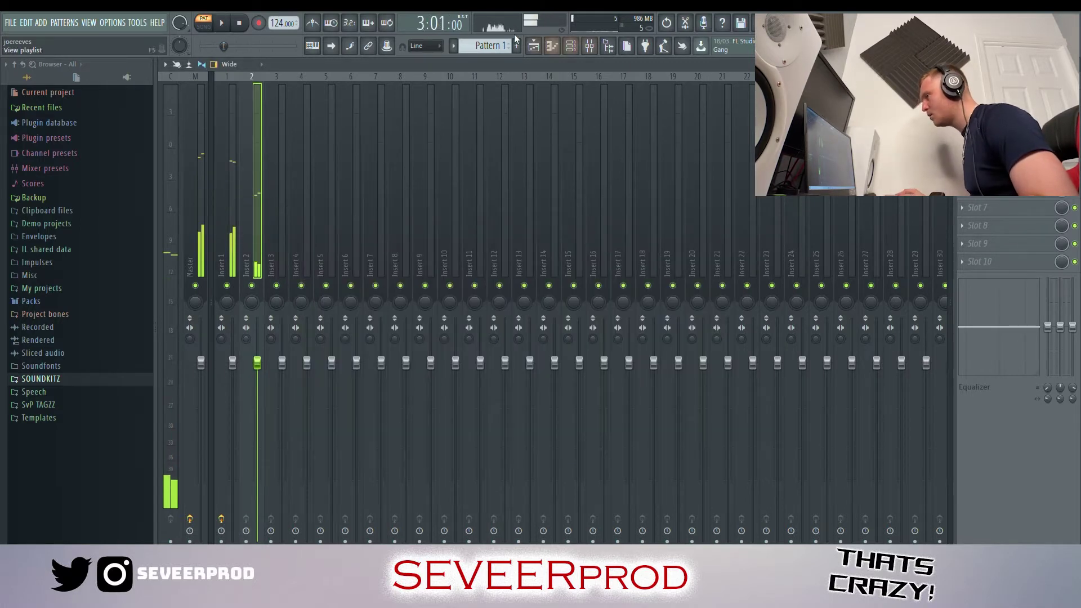
pyautogui.click(239, 23)
pyautogui.press('space')
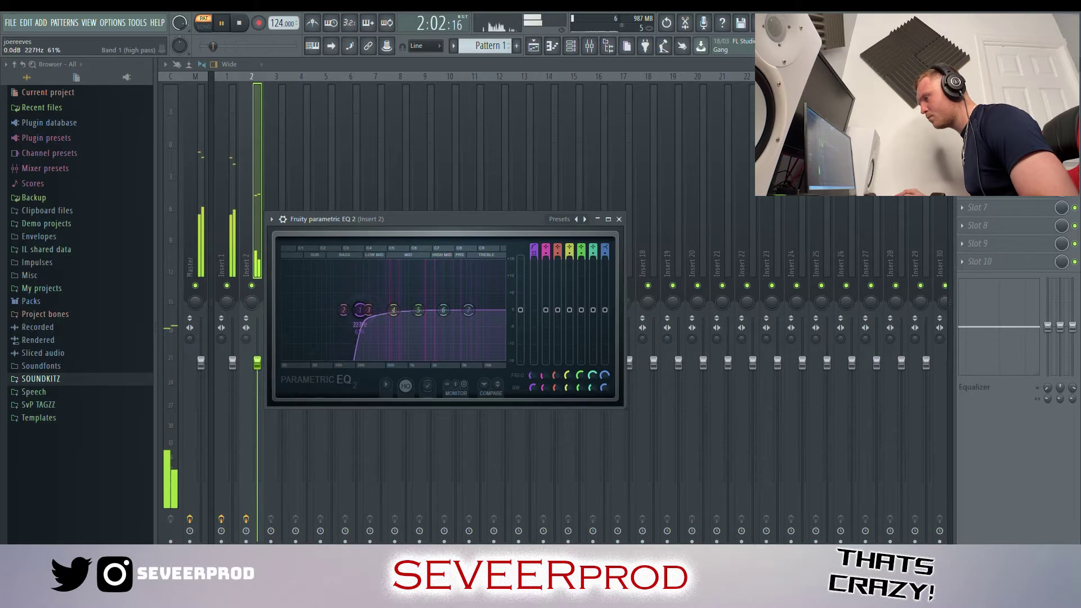
# Dip band 4 slightly in Insert 2's EQ and raise the band 1 high-pass to about 593 Hz
pyautogui.moveTo(387, 310); pyautogui.dragTo(400, 314)
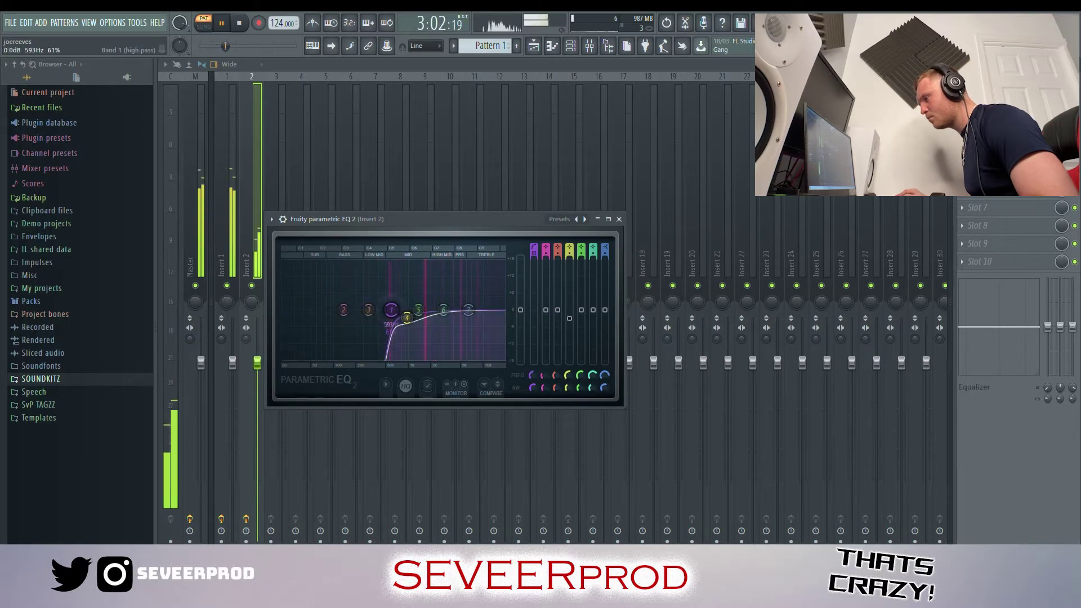
pyautogui.moveTo(443, 306); pyautogui.dragTo(442, 304)
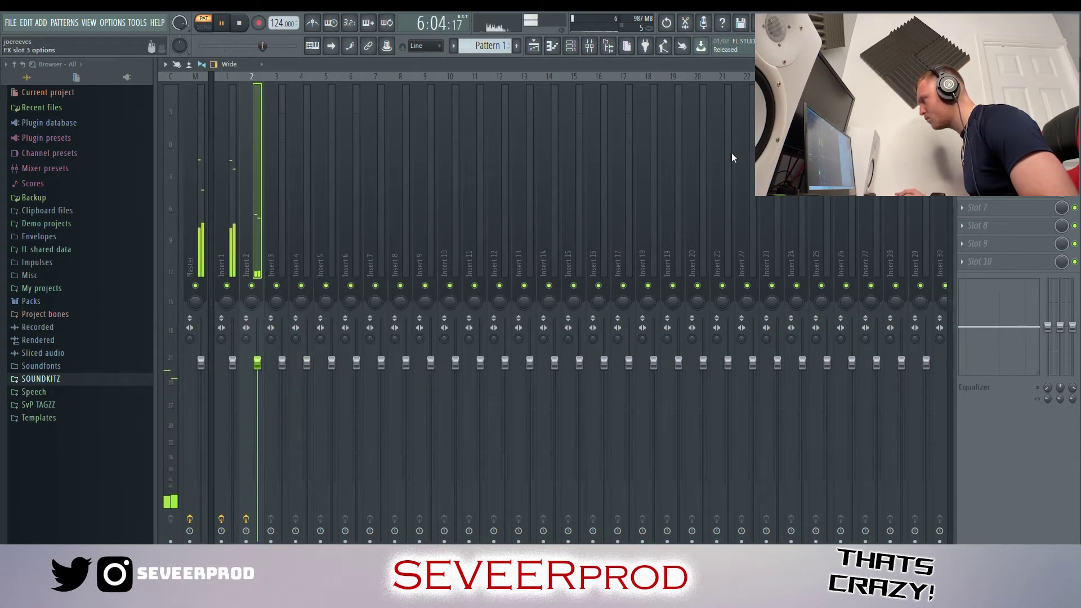
# Draw an Omnisphere #3 line: long F#5 from bar 1, short F#5 and G#5 closing bar 2, and A5 across bars 3 and 4
pyautogui.click(560, 48)
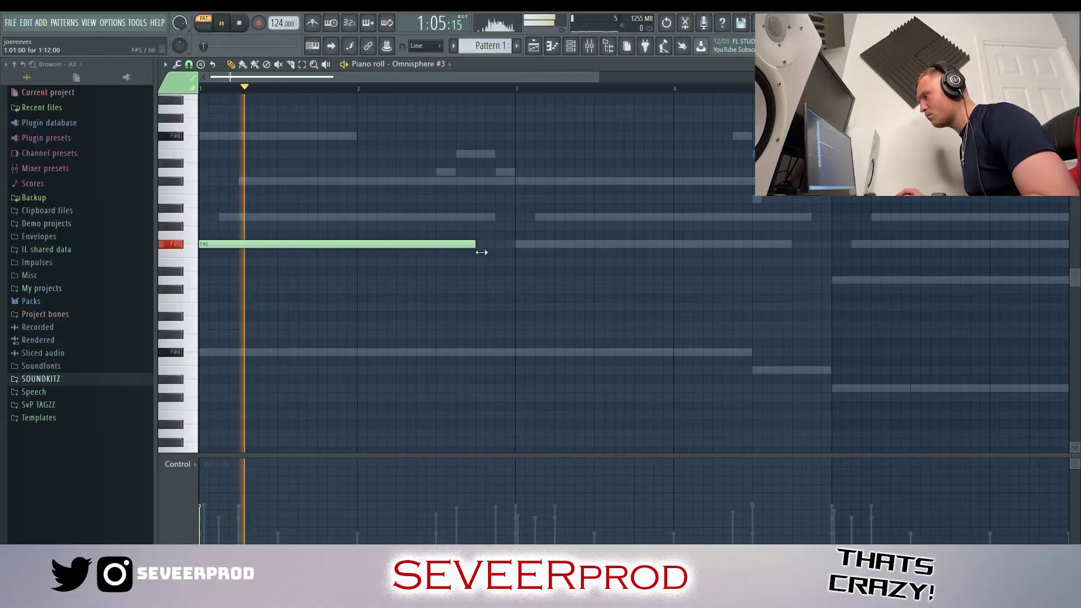
pyautogui.moveTo(481, 252)
pyautogui.mouseDown()
pyautogui.moveTo(754, 249)
pyautogui.moveTo(487, 252)
pyautogui.mouseUp()
pyautogui.press('space')
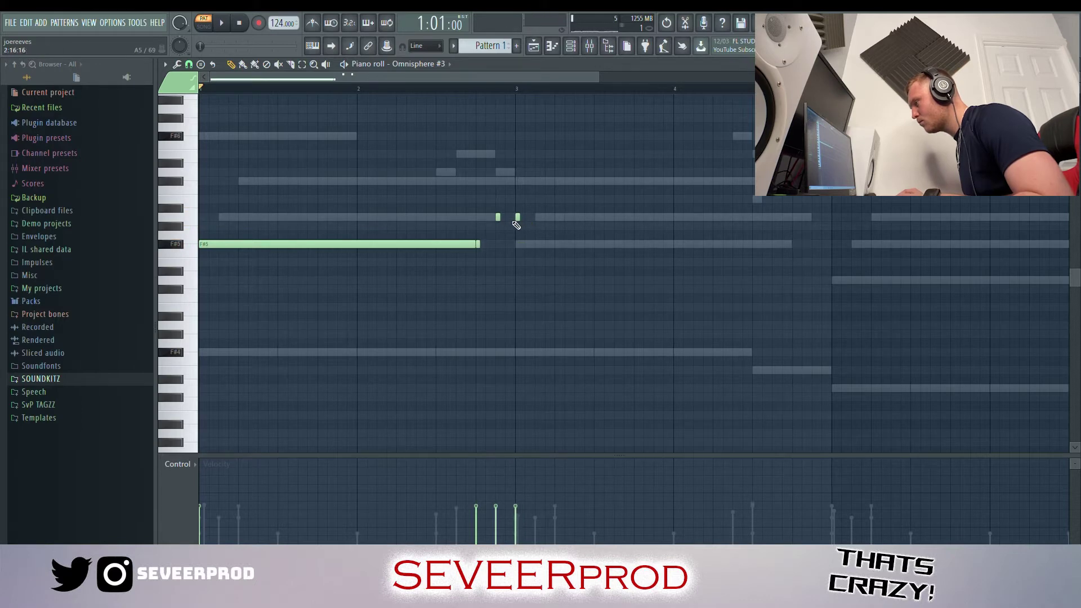
pyautogui.moveTo(525, 224); pyautogui.dragTo(832, 224)
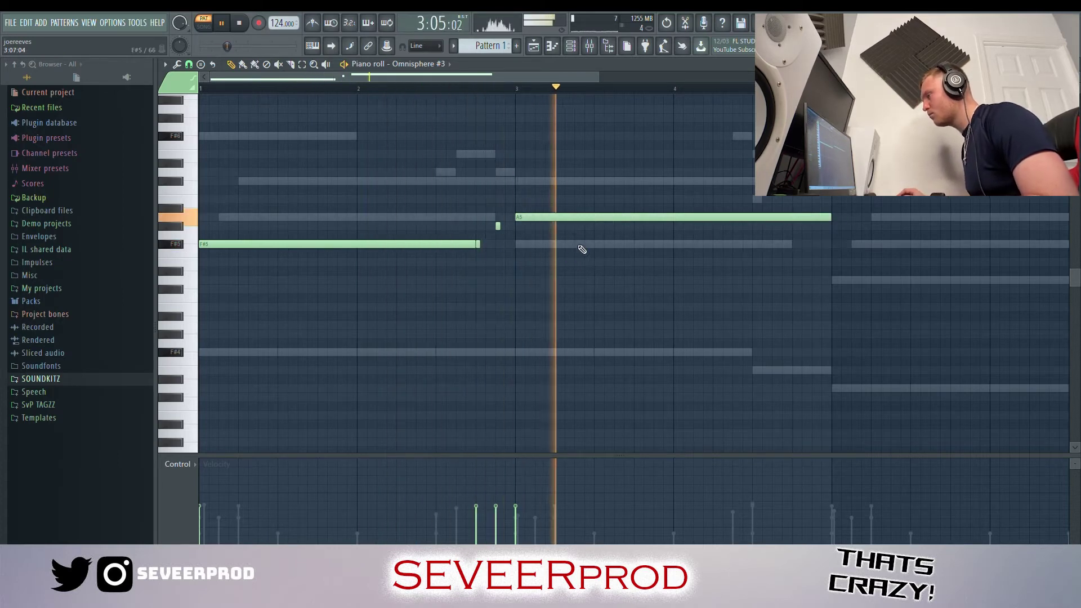
# Continue the Omnisphere #3 line with B5 in bar 4's second half, a long A5 from bar 5, and short A5 and B5 notes ending bar 6
pyautogui.scroll(-2, 624, 241)
pyautogui.scroll(2, 582, 232)
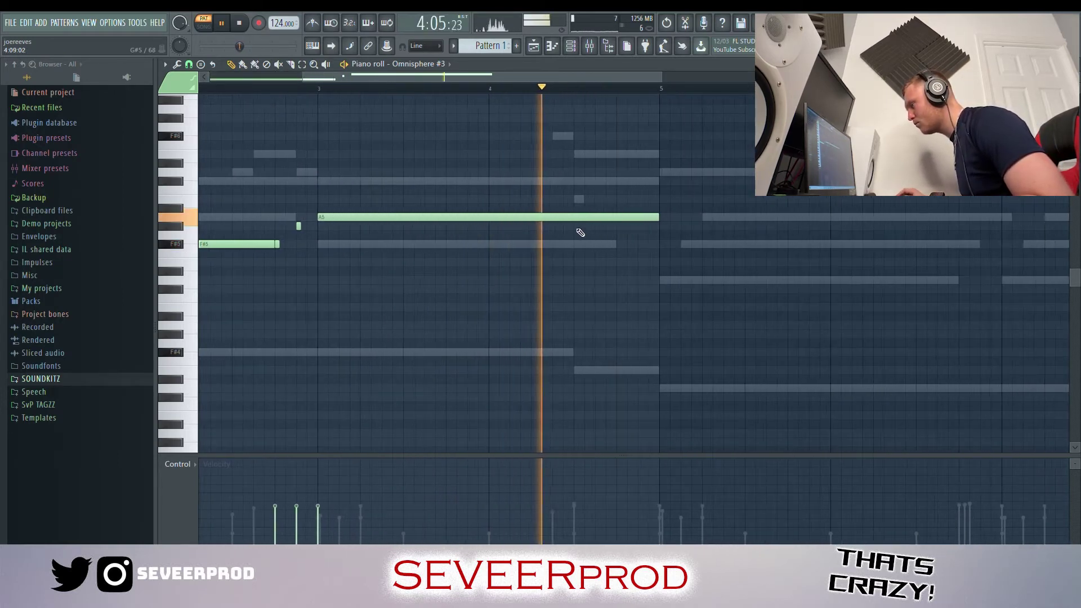
pyautogui.click(580, 199)
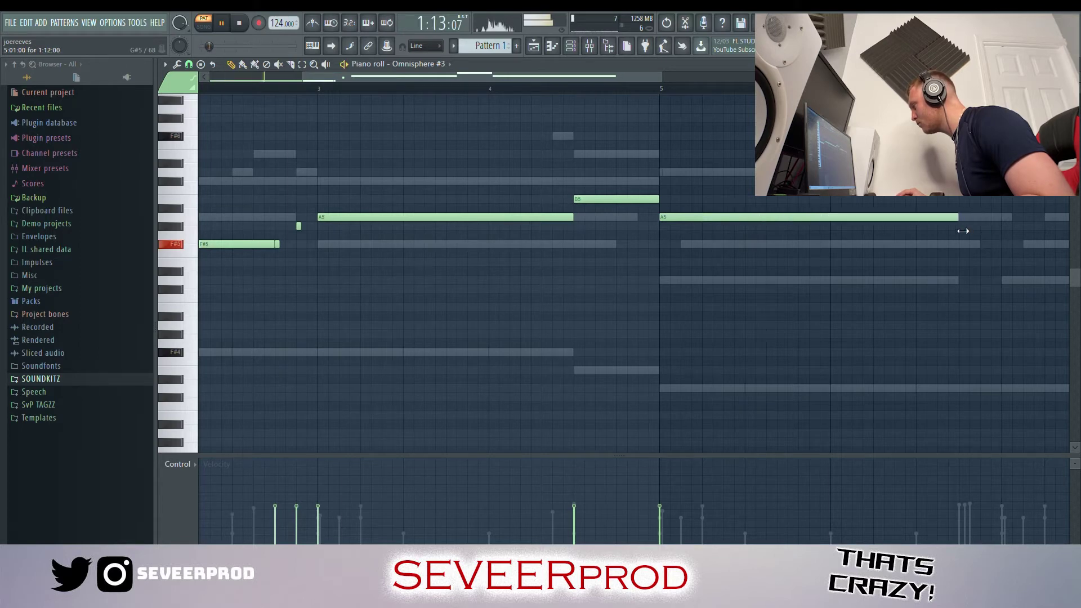
pyautogui.scroll(-3, 923, 245)
pyautogui.moveTo(369, 257); pyautogui.dragTo(701, 224)
pyautogui.scroll(3, 701, 224)
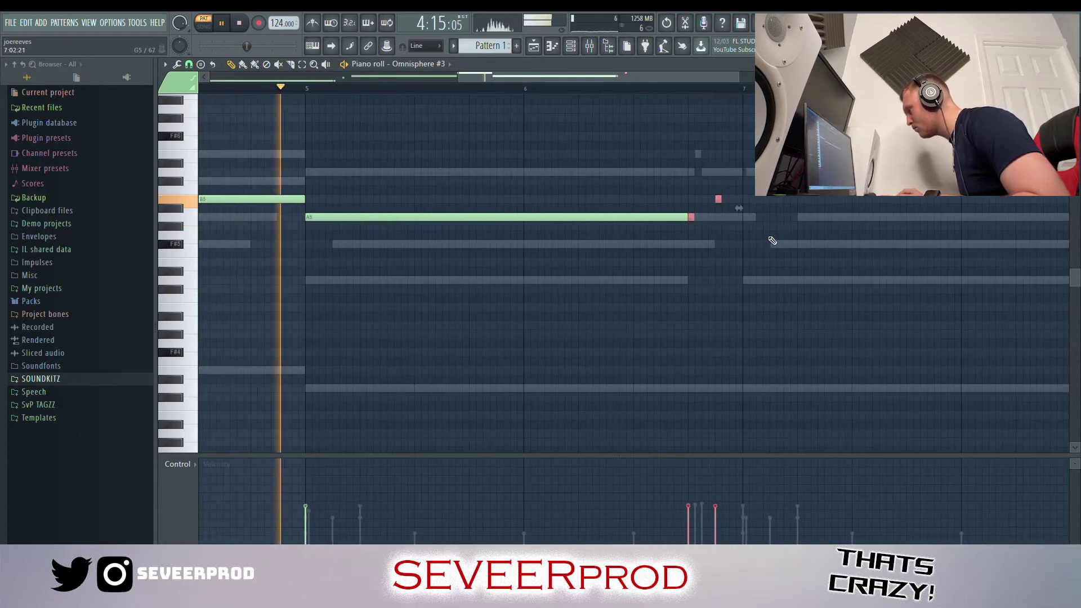
pyautogui.click(749, 245)
pyautogui.moveTo(756, 247); pyautogui.dragTo(1025, 248)
pyautogui.scroll(-4, 1006, 259)
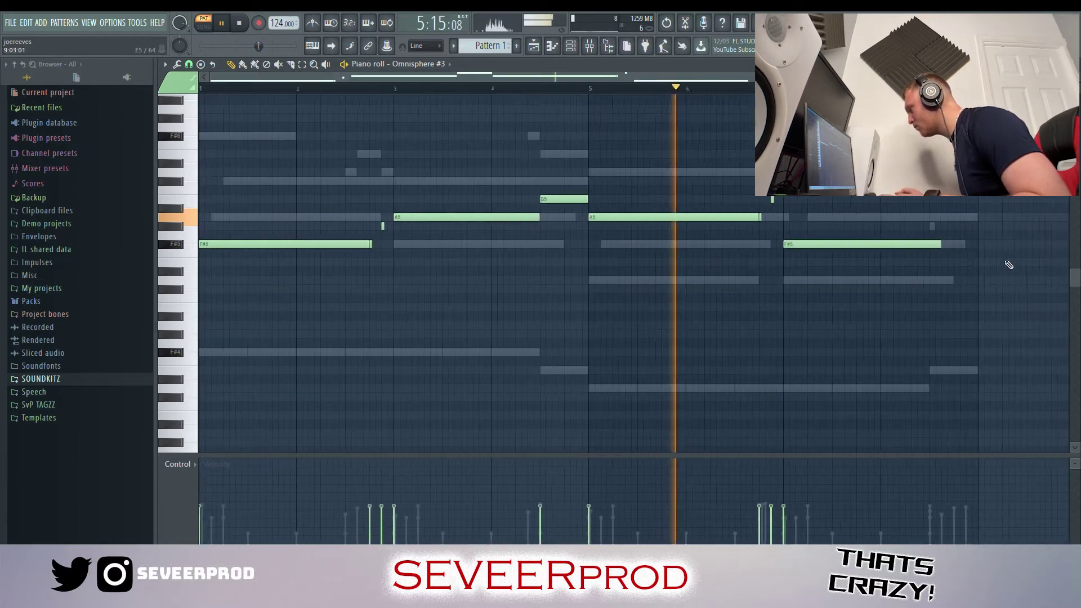
pyautogui.scroll(3, 897, 254)
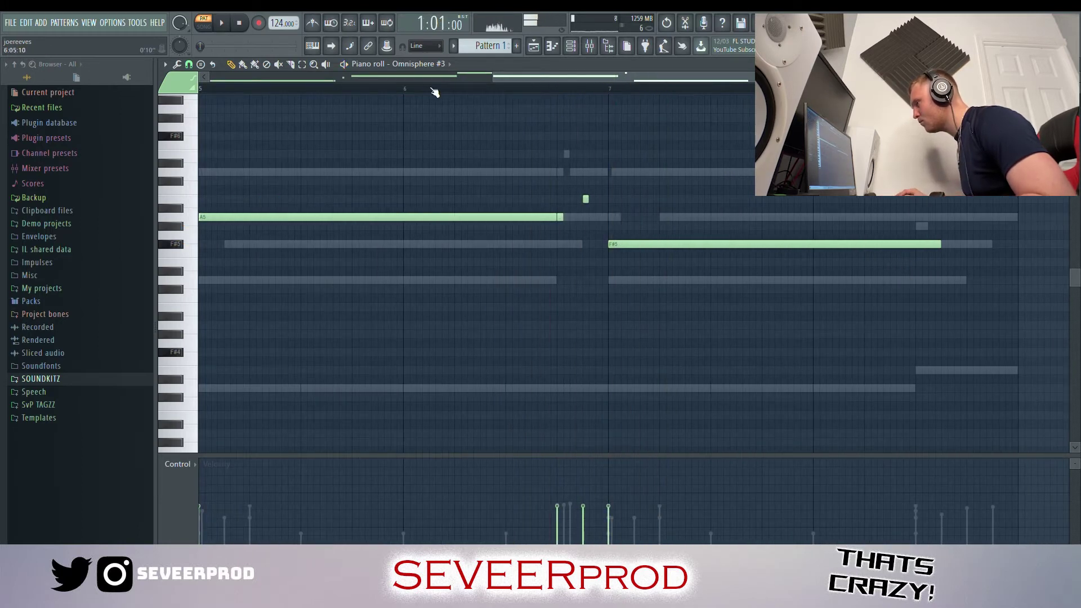
pyautogui.press('space')
pyautogui.rightClick(659, 243)
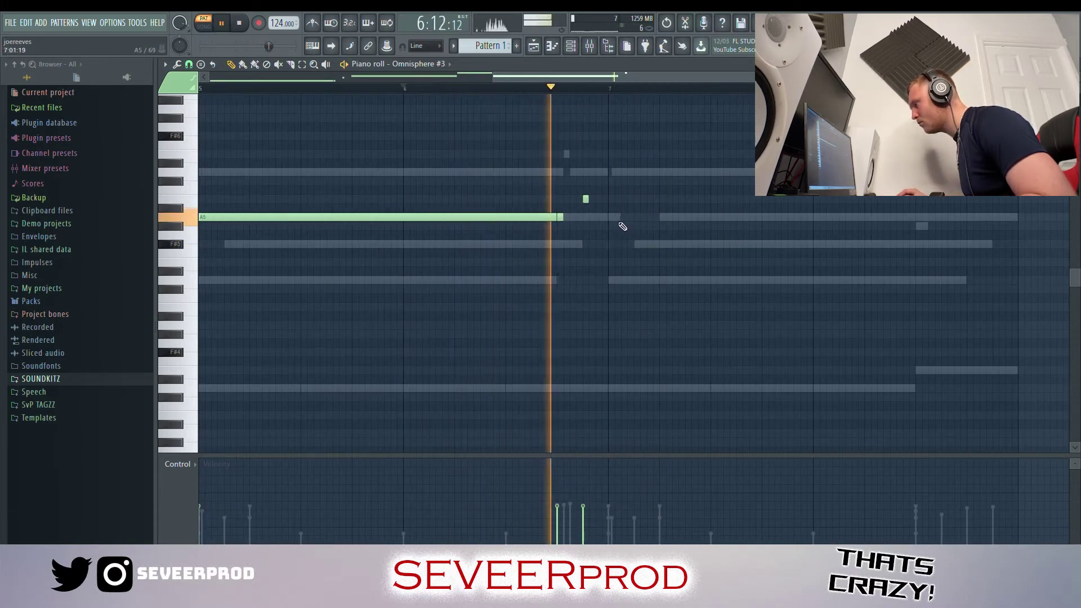
# Fill bar 7 of Omnisphere #3 with an A5 note and bar 8 with a G#5 note
pyautogui.click(612, 219)
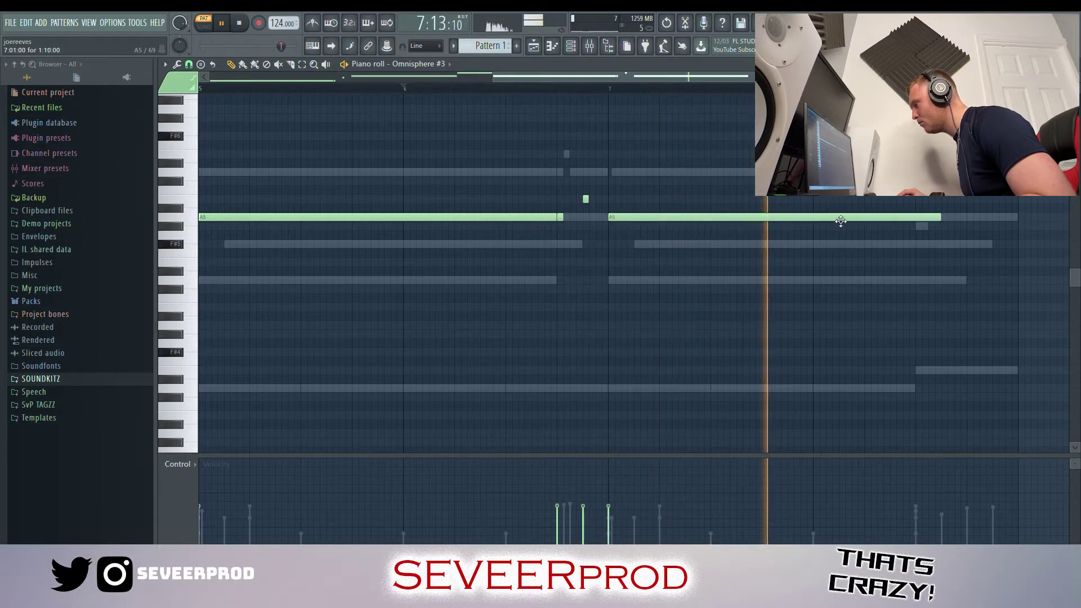
pyautogui.click(814, 226)
pyautogui.press('space')
pyautogui.moveTo(845, 223); pyautogui.dragTo(817, 223)
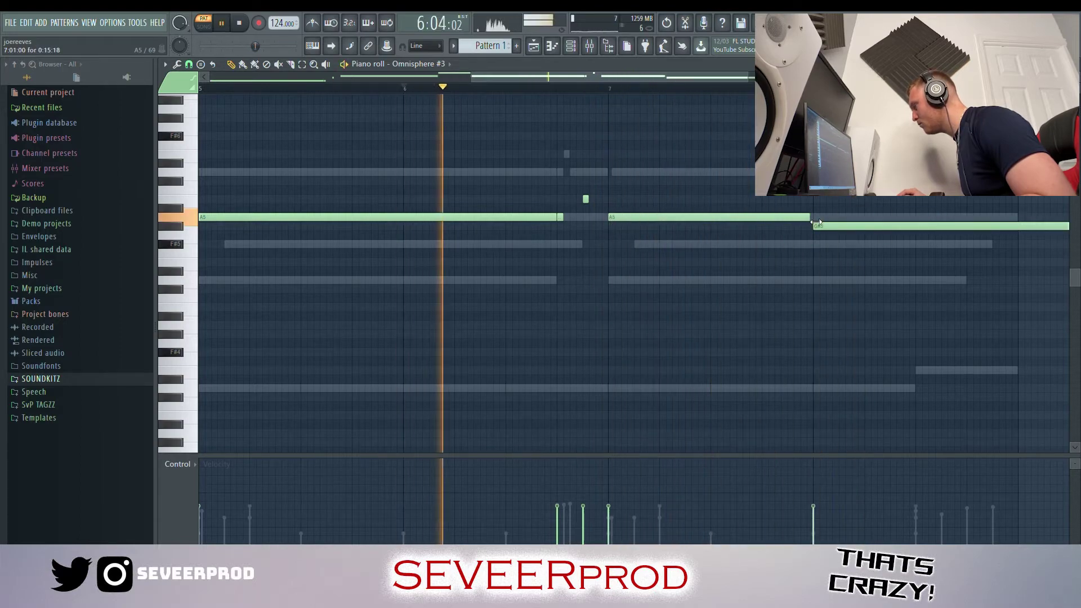
pyautogui.scroll(-4, 833, 228)
pyautogui.moveTo(950, 230); pyautogui.dragTo(904, 236)
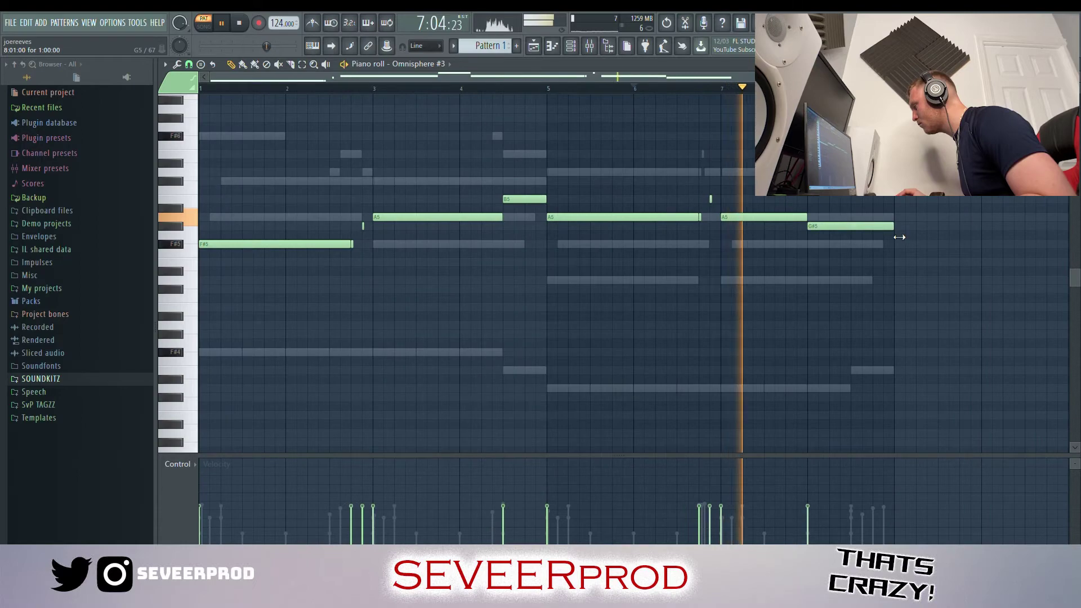
pyautogui.scroll(3, 777, 269)
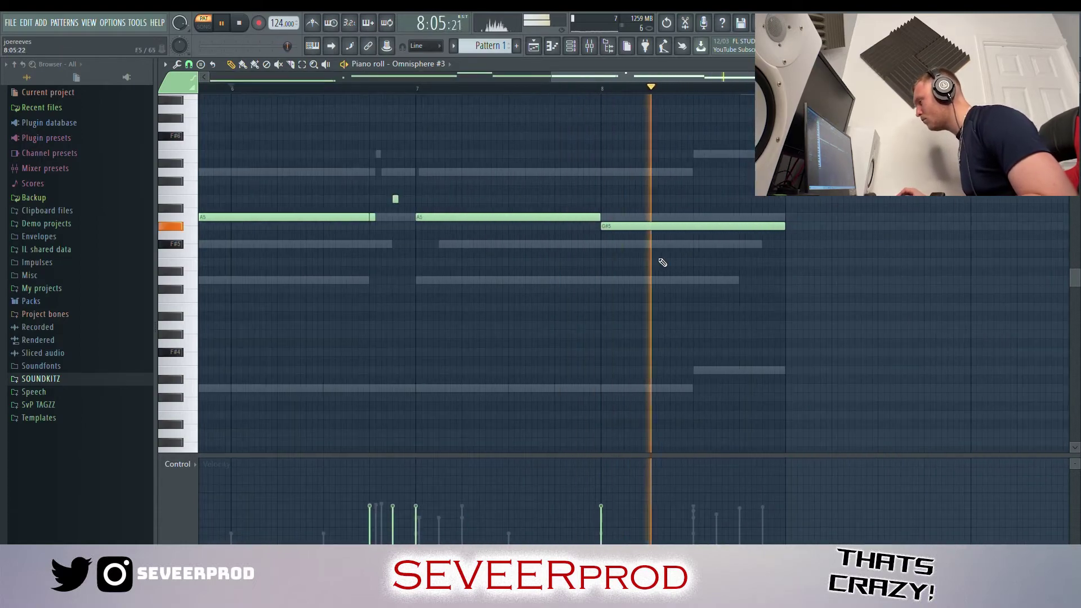
pyautogui.scroll(-3, 588, 278)
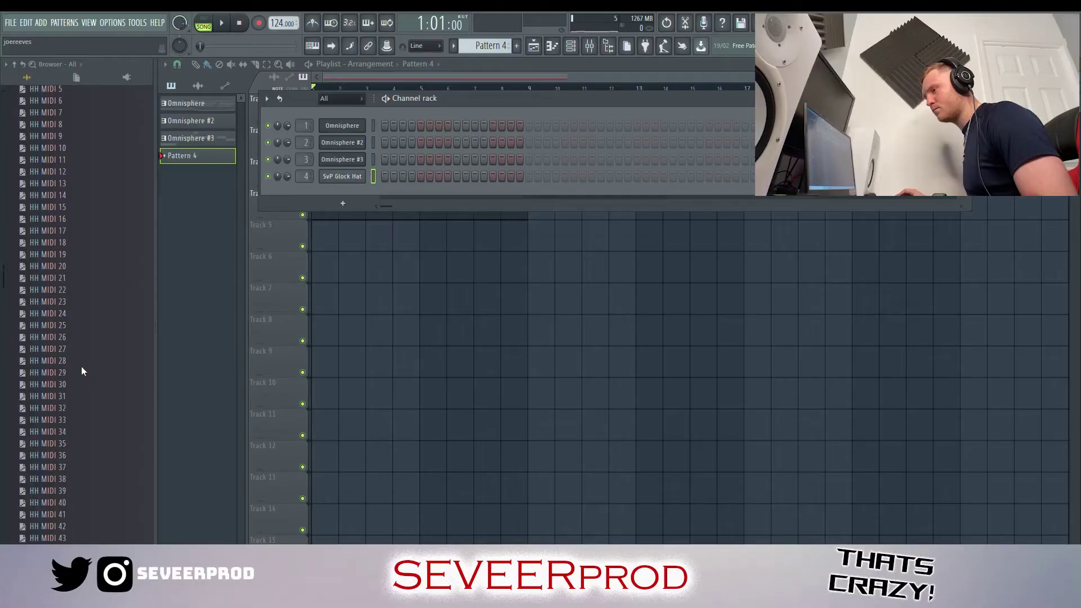
# Load the HH MIDI 31 hi-hat pattern into the SvP Glock Hat channel
pyautogui.moveTo(82, 366); pyautogui.dragTo(73, 388)
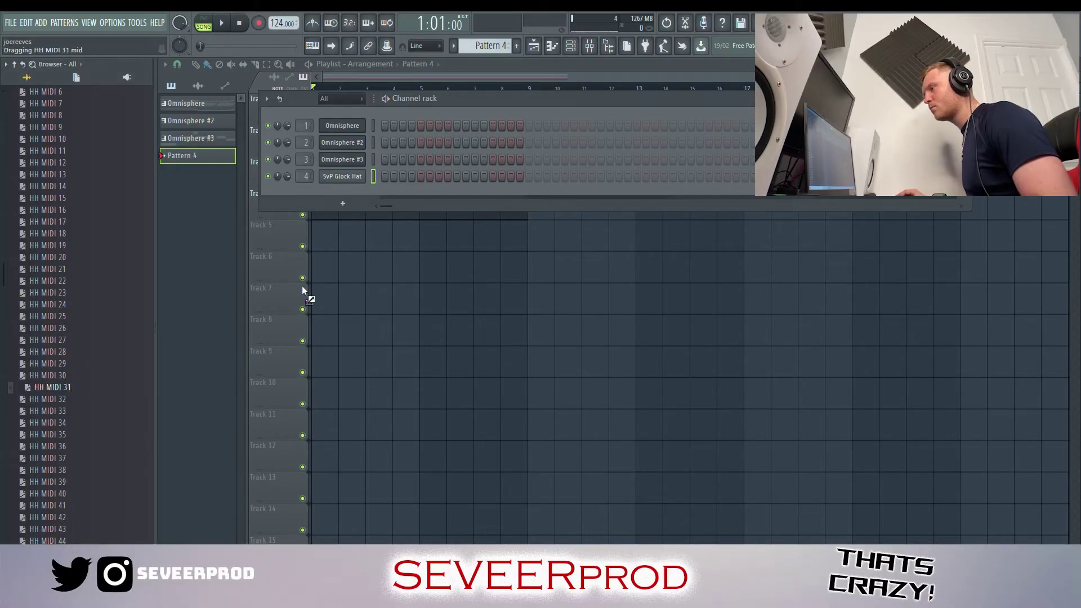
pyautogui.moveTo(360, 180); pyautogui.dragTo(360, 179)
pyautogui.press('space')
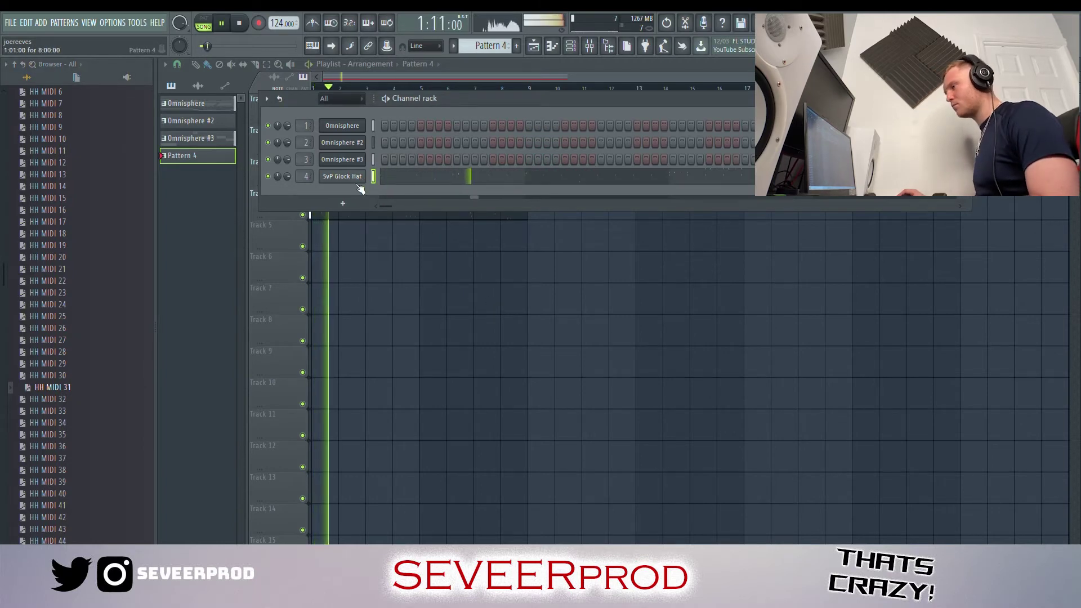
pyautogui.click(401, 177)
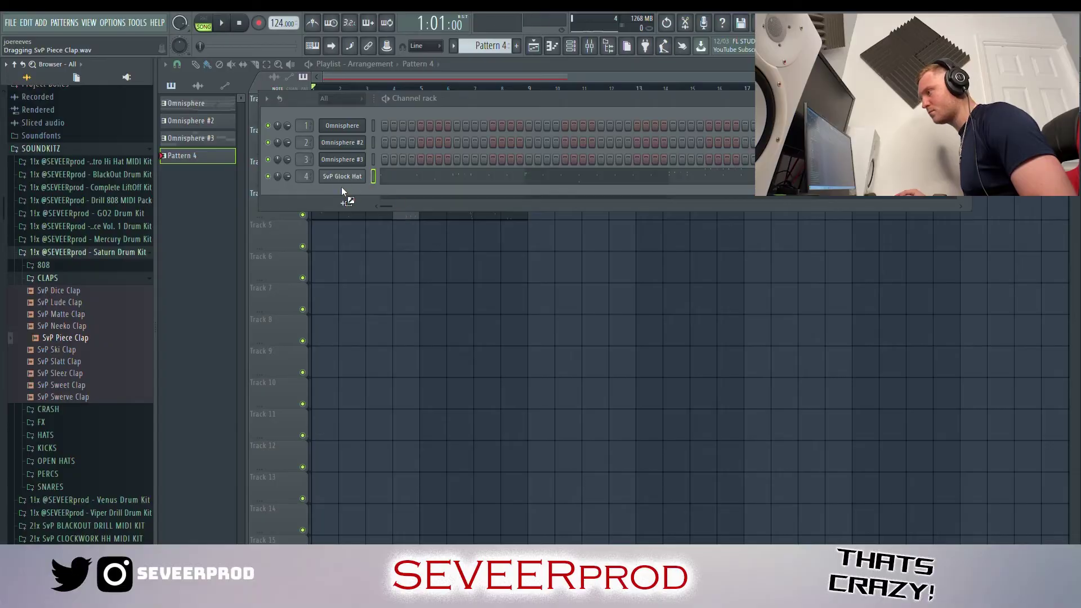
# Add SvP Piece Clap as a channel and place a clap on beat 3 of all eight bars
pyautogui.moveTo(341, 191); pyautogui.dragTo(342, 192)
pyautogui.click(456, 192)
pyautogui.press('space')
pyautogui.click(601, 192)
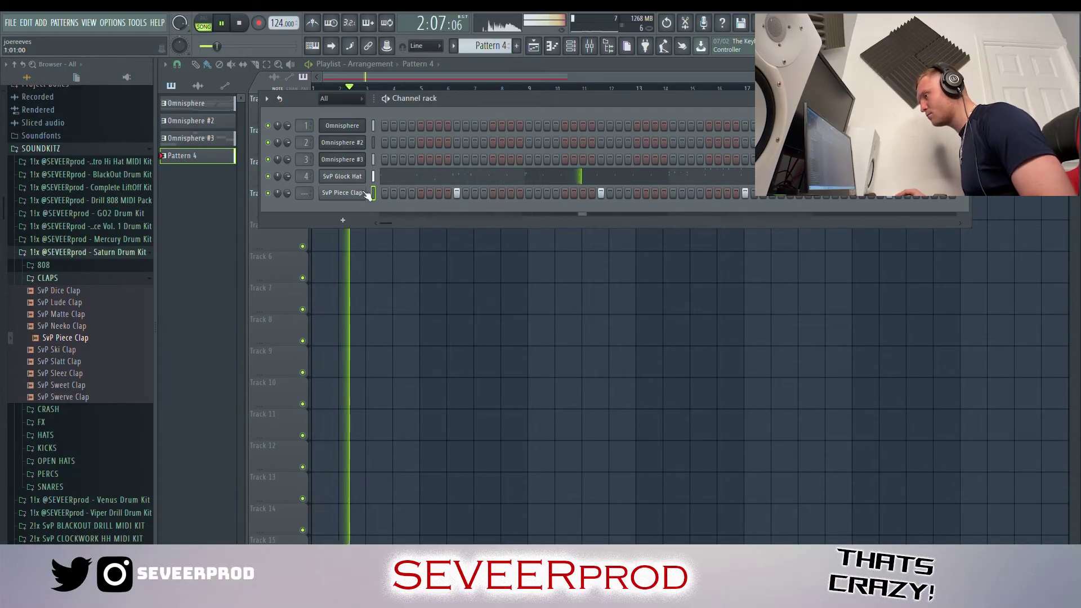
pyautogui.press('F7')
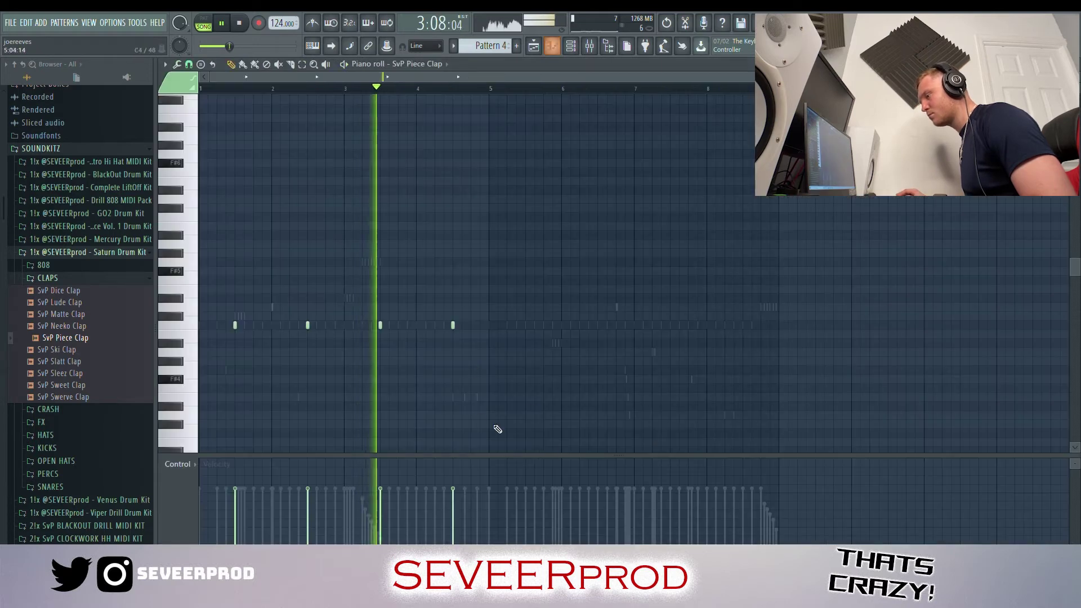
pyautogui.hotkey('ctrl', 'b')
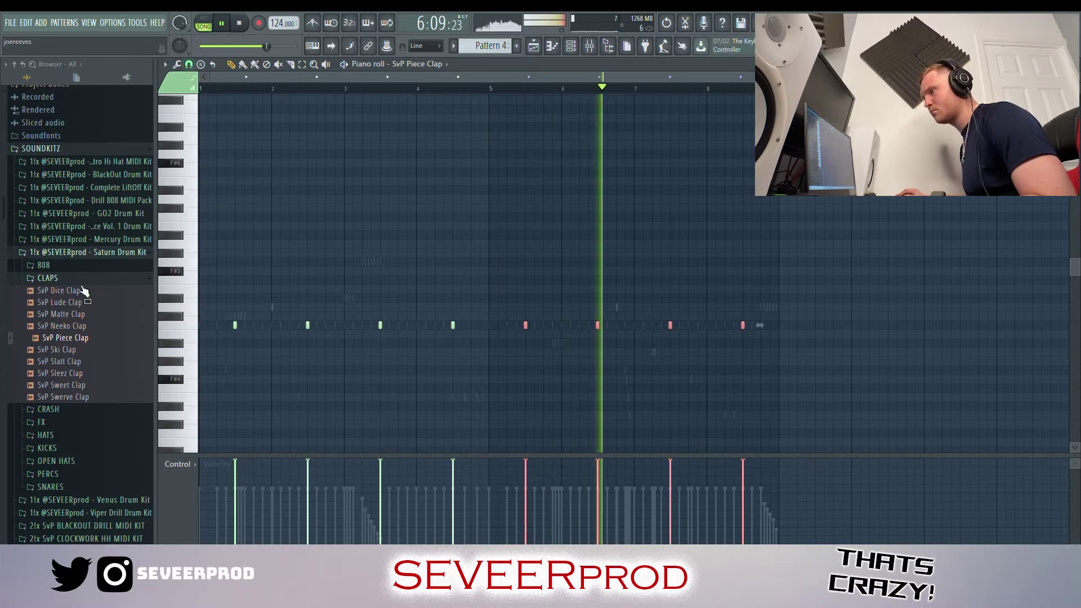
# Add SvP DatKnock Perc and SvP Sand Perc from the Saturn Drum Kit as channels and program their hits
pyautogui.click(50, 279)
pyautogui.click(63, 356)
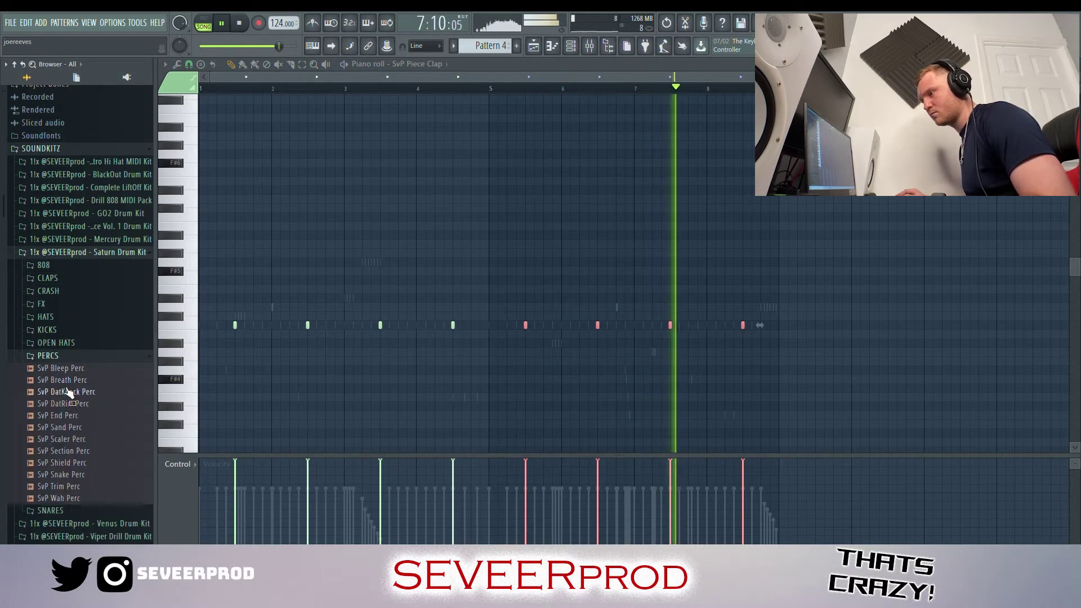
pyautogui.click(72, 391)
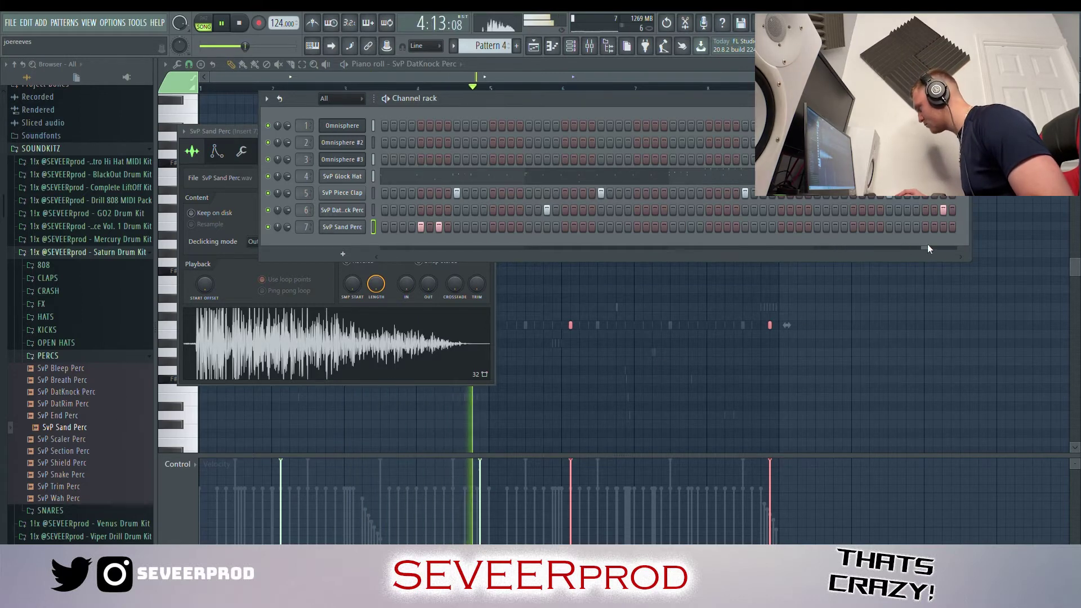
# Copy the three SvP Sand Perc hits from bars 1 to 4 into bars 5 to 8 and lower all their velocities equally
pyautogui.press('F7')
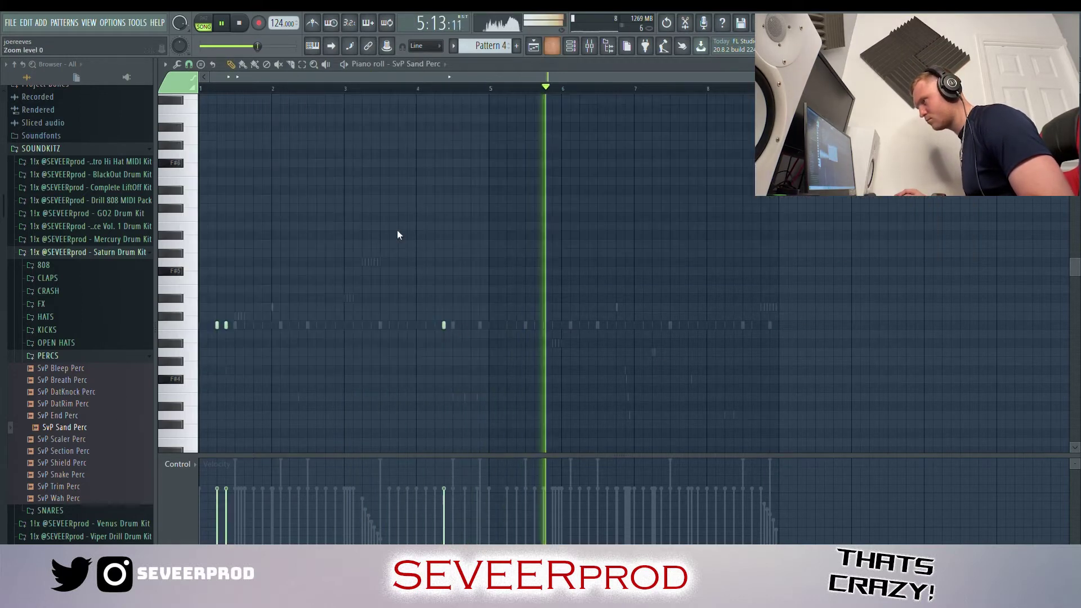
pyautogui.hotkey('ctrl', 'a')
pyautogui.moveTo(225, 326); pyautogui.dragTo(515, 327)
pyautogui.keyDown('ctrl'); pyautogui.click(507, 337); pyautogui.keyUp('ctrl')
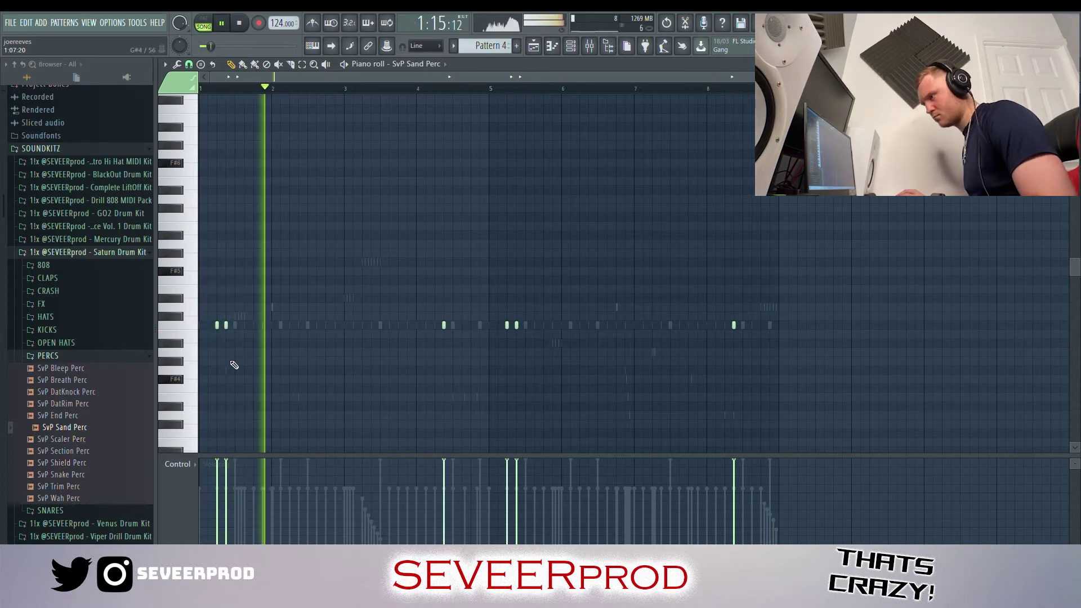
pyautogui.moveTo(744, 491)
pyautogui.mouseDown()
pyautogui.moveTo(410, 483)
pyautogui.moveTo(120, 393)
pyautogui.mouseUp()
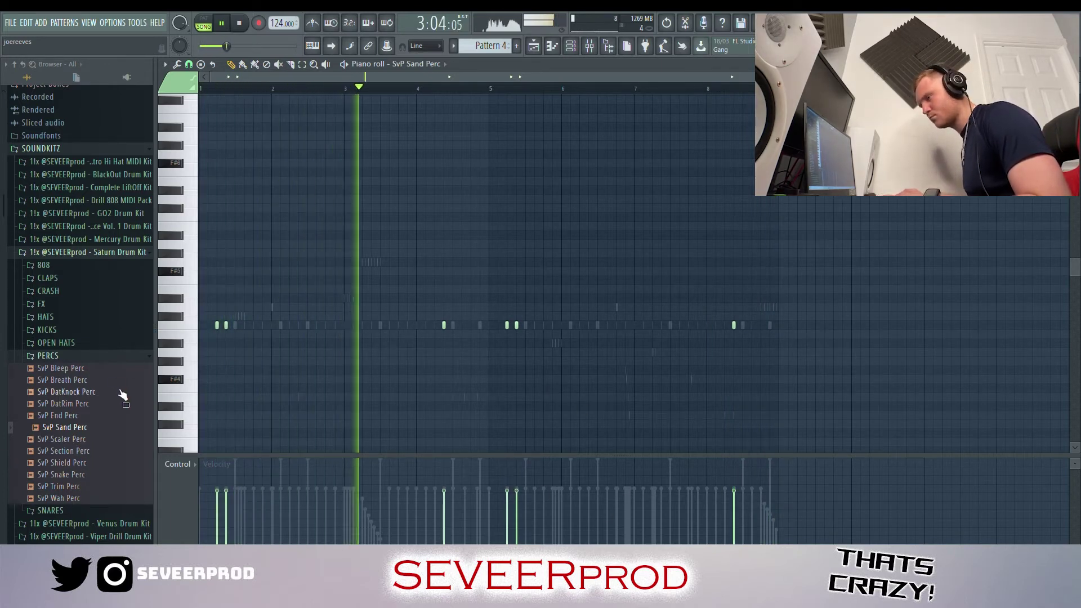
# Add SvP Bog Snare as a channel, with hits on beat 3 of bars 1 to 4 plus two extra hits around the start of bar 4
pyautogui.click(83, 358)
pyautogui.click(85, 368)
pyautogui.click(84, 392)
pyautogui.click(79, 382)
pyautogui.click(532, 45)
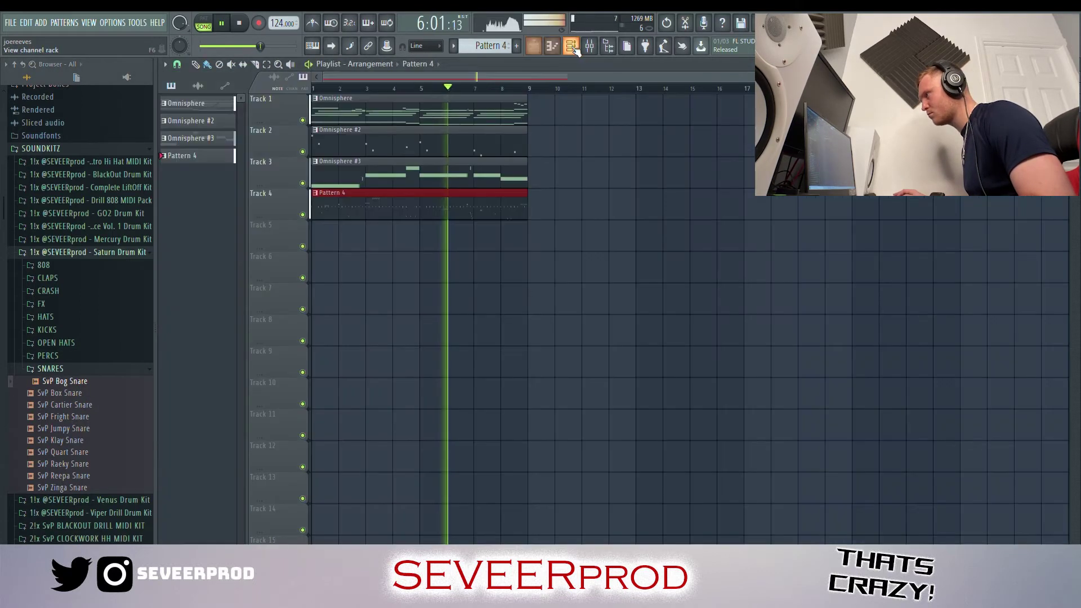
pyautogui.click(572, 46)
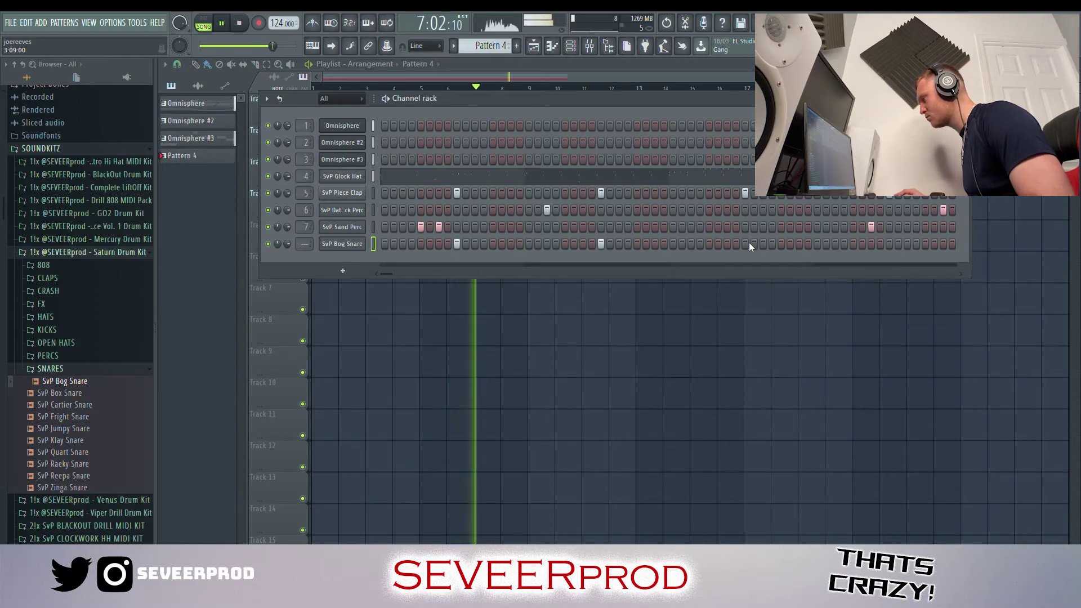
pyautogui.click(887, 244)
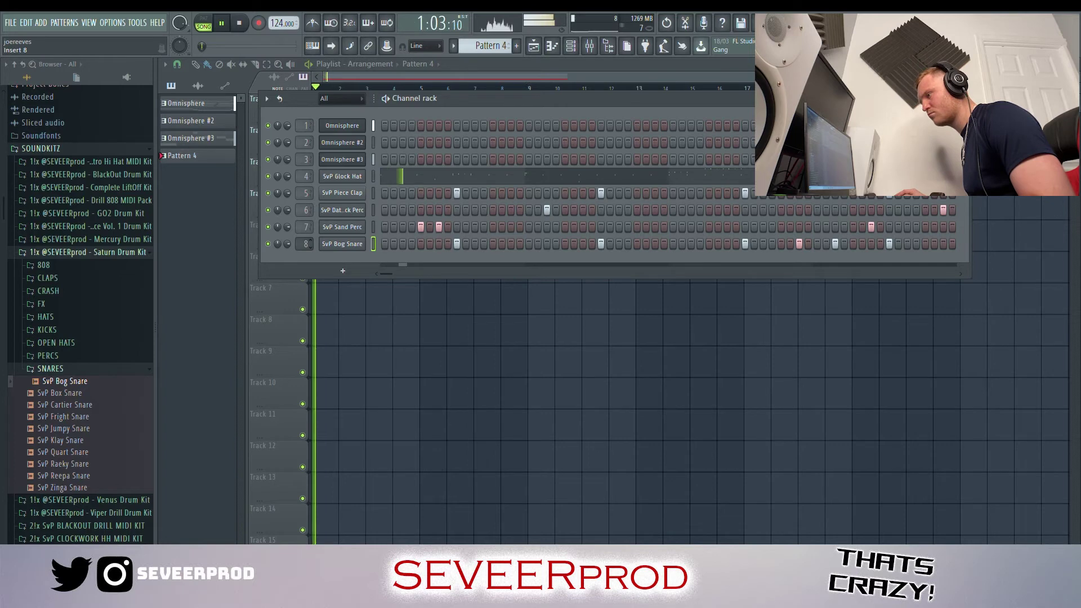
# Copy the SvP Bog Snare hits from bars 1 to 4 into bars 5 to 8 and add a short higher-pitched fill ending bar 8
pyautogui.press('F7')
pyautogui.moveTo(523, 345); pyautogui.dragTo(73, 294)
pyautogui.moveTo(238, 327); pyautogui.dragTo(531, 334)
pyautogui.keyDown('ctrl'); pyautogui.click(495, 374); pyautogui.keyUp('ctrl')
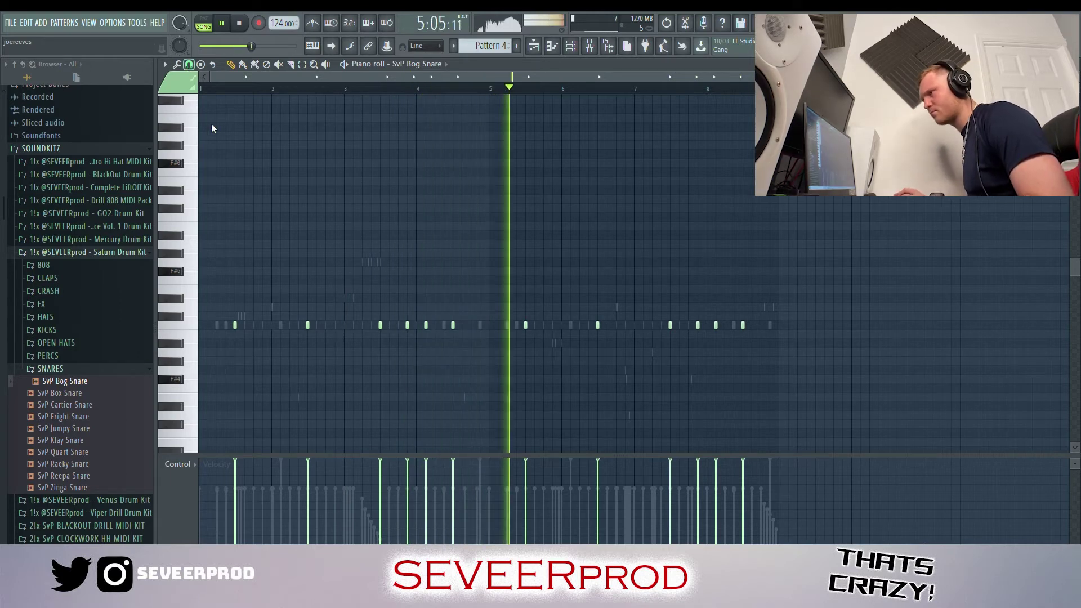
pyautogui.scroll(5, 568, 292)
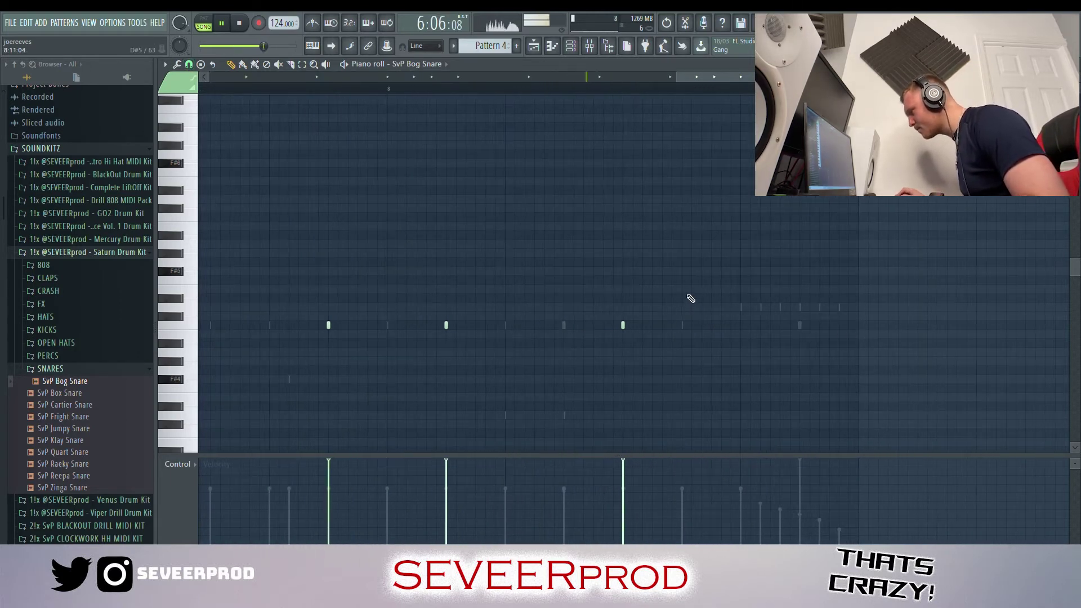
pyautogui.scroll(2, 721, 300)
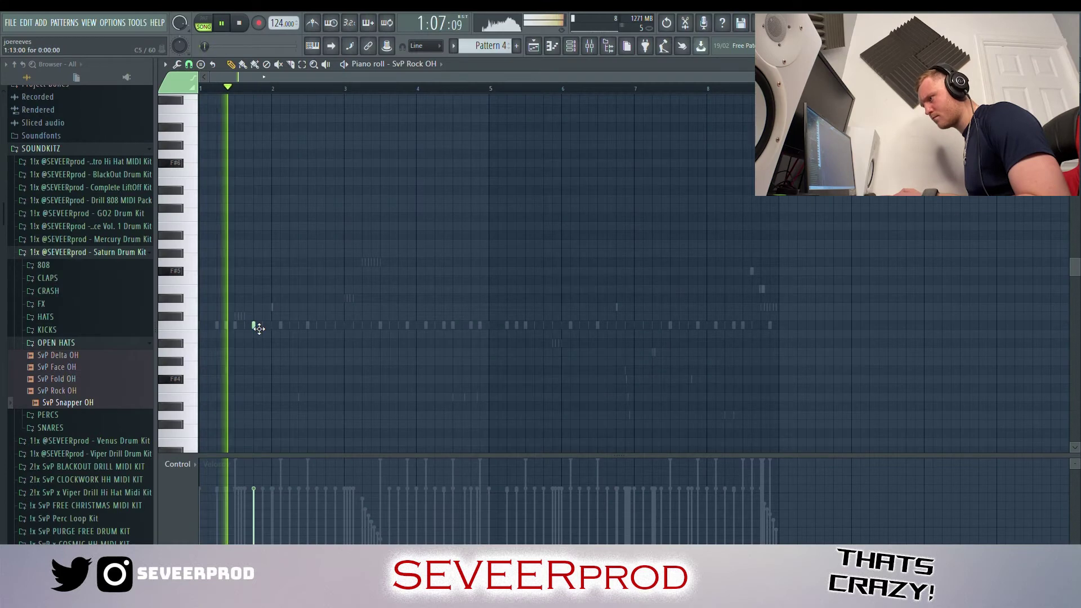
# Place an SvP Rock OH hit on beat 4 of bar 5 and an SvP Snapper OH hit on beat 4 of bar 4
pyautogui.click(543, 325)
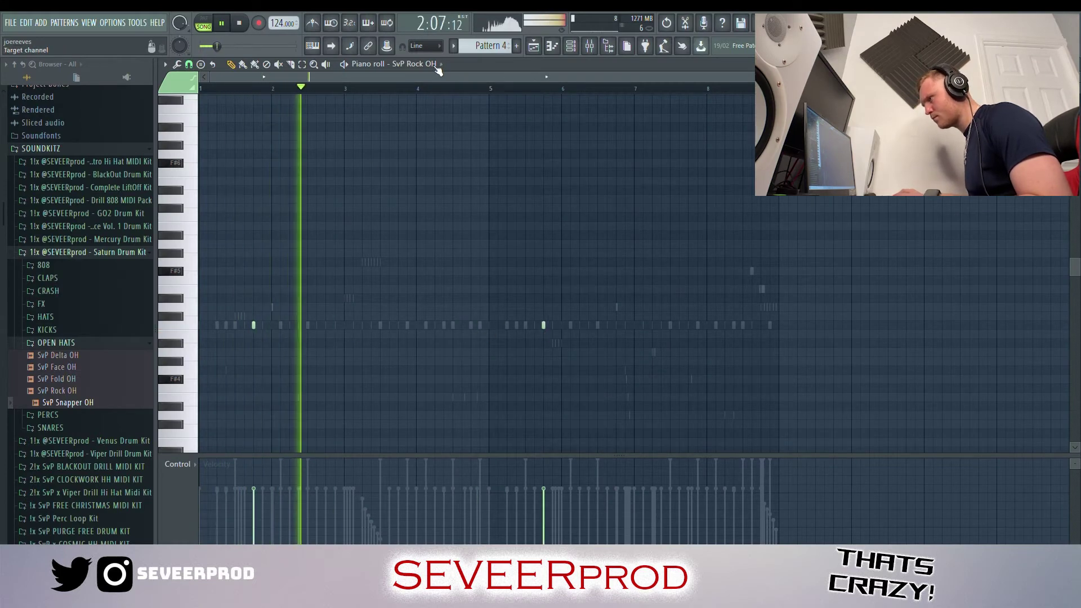
pyautogui.doubleClick(470, 325)
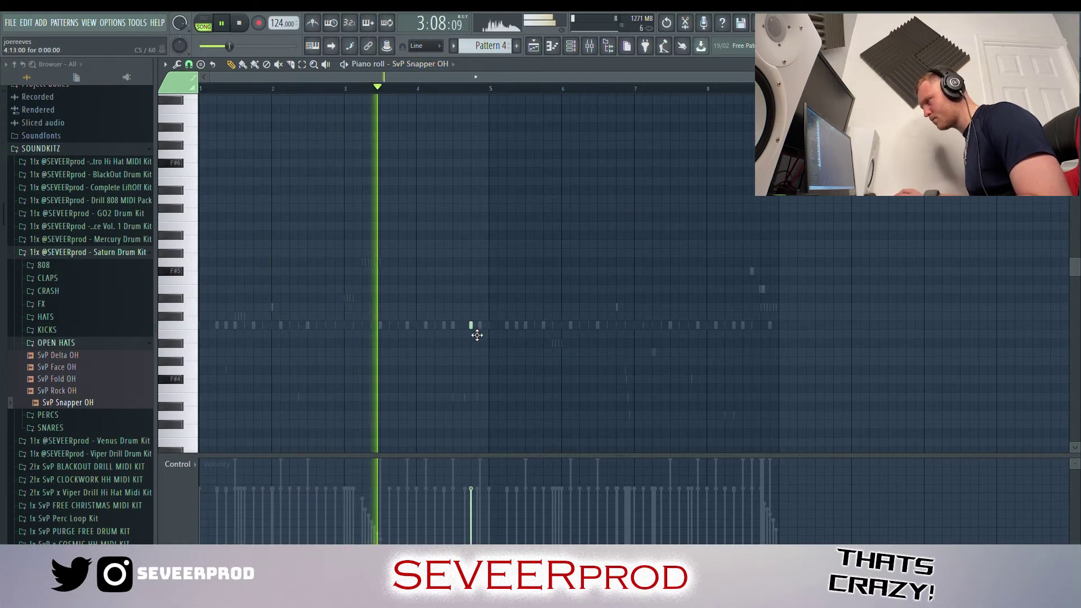
# Add an SvP Snapper OH hit on beat 4 of bar 8 and return to the channel rack over the playlist
pyautogui.click(761, 326)
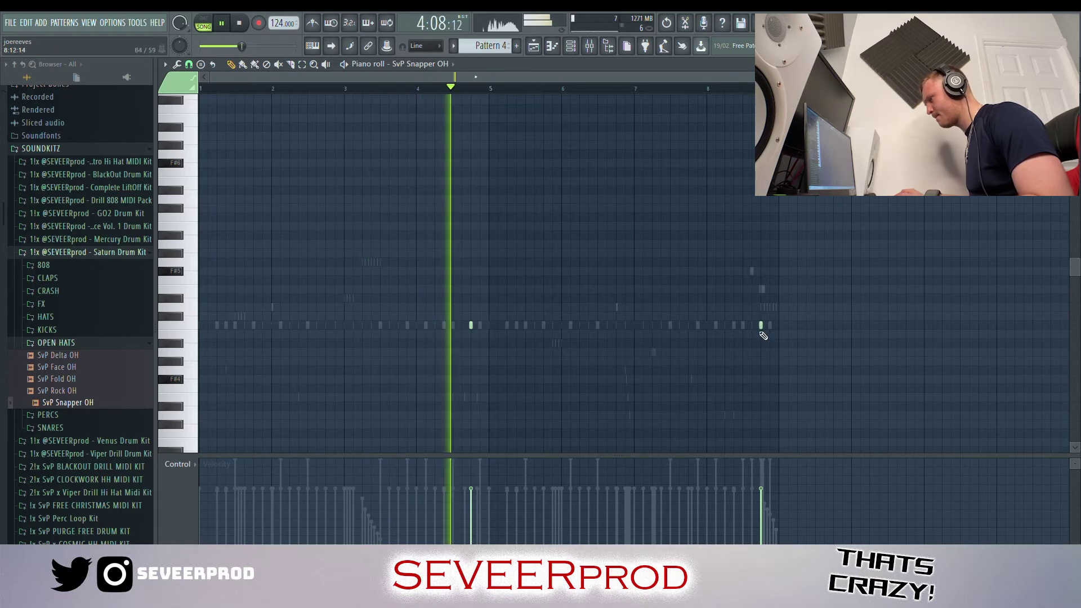
pyautogui.click(107, 345)
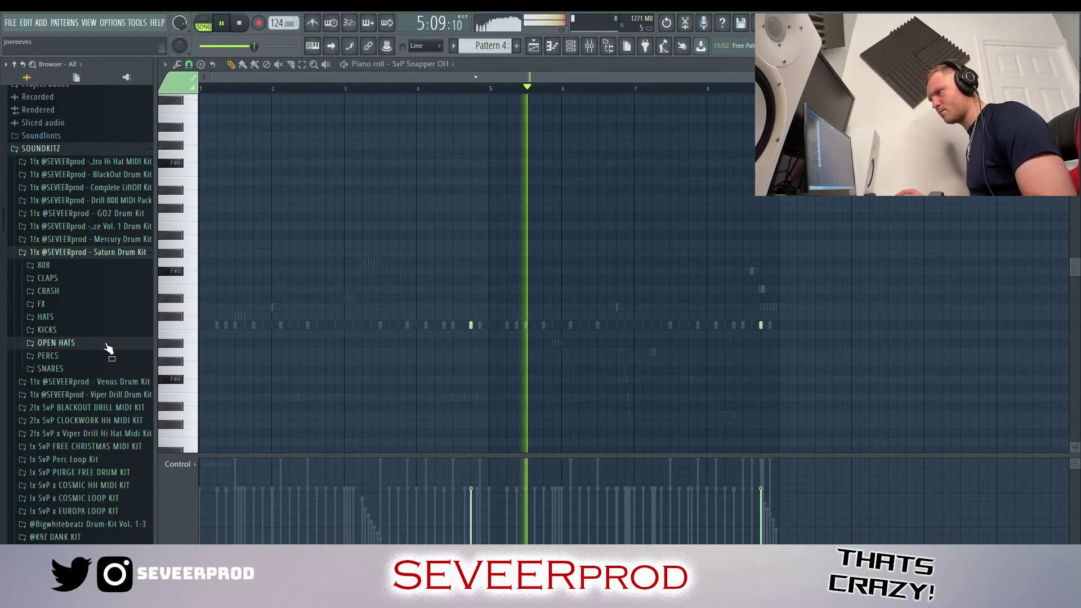
pyautogui.click(568, 50)
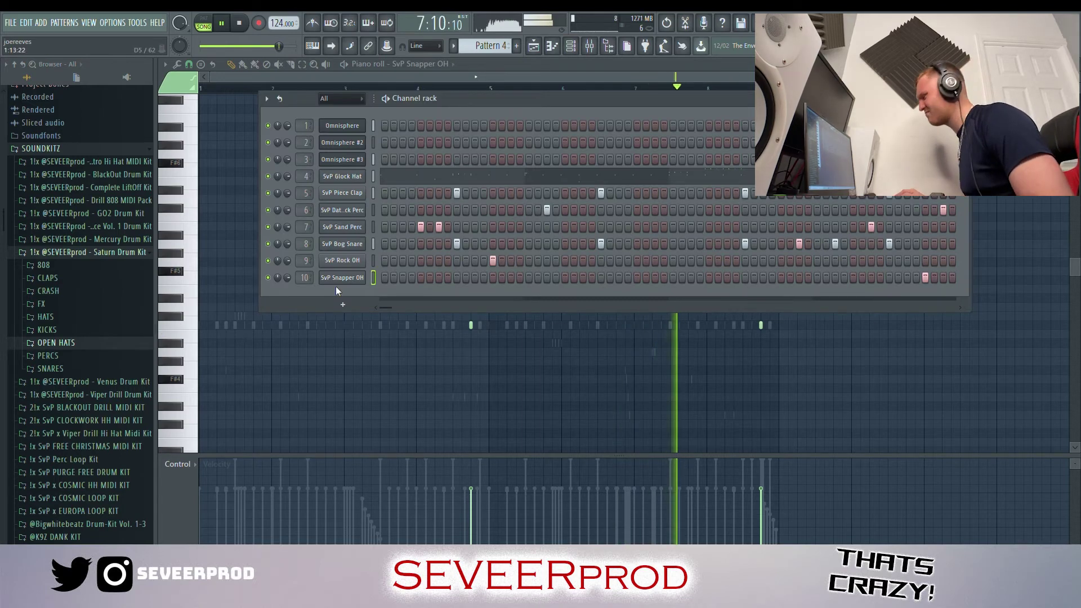
pyautogui.click(550, 47)
pyautogui.click(571, 50)
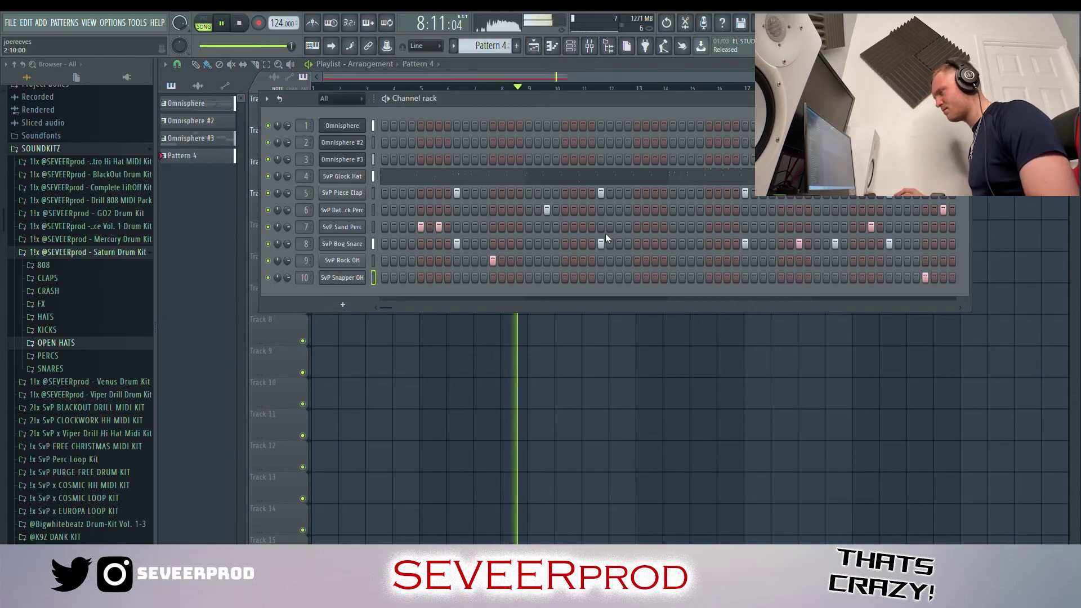
pyautogui.press('space')
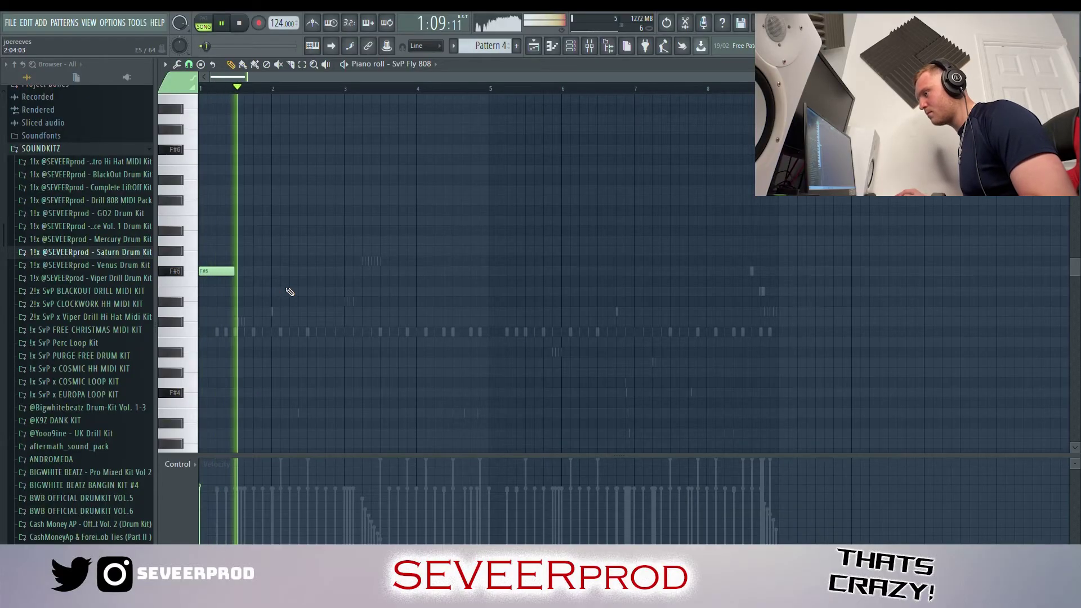
# Place SvP Fly 808 F#5 notes in bars 2, 3 and 4, followed by shortened E5 and D5 notes descending into bar 5
pyautogui.click(292, 275)
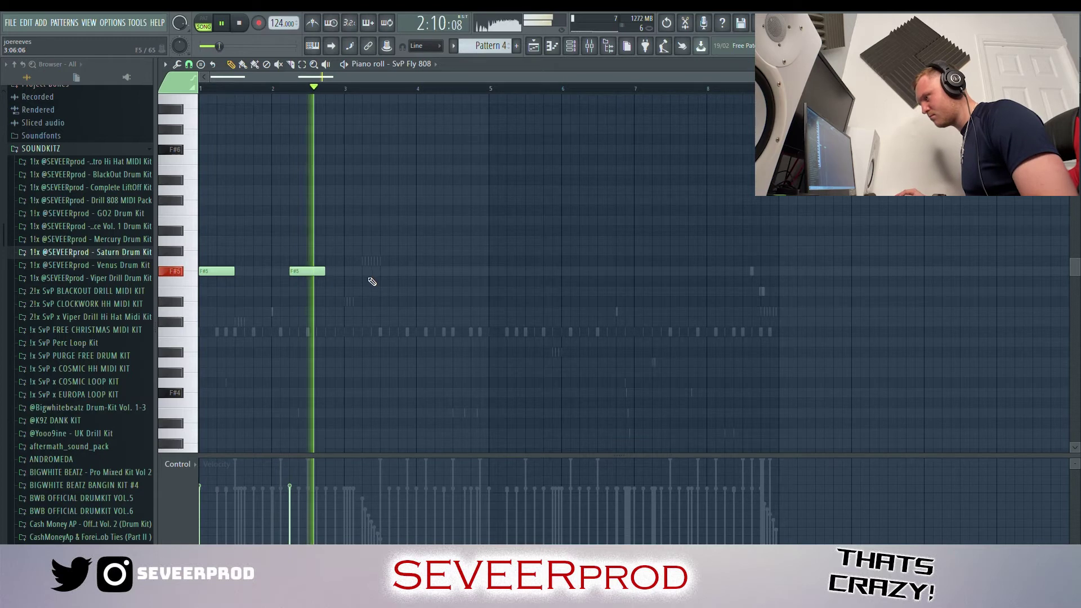
pyautogui.click(349, 275)
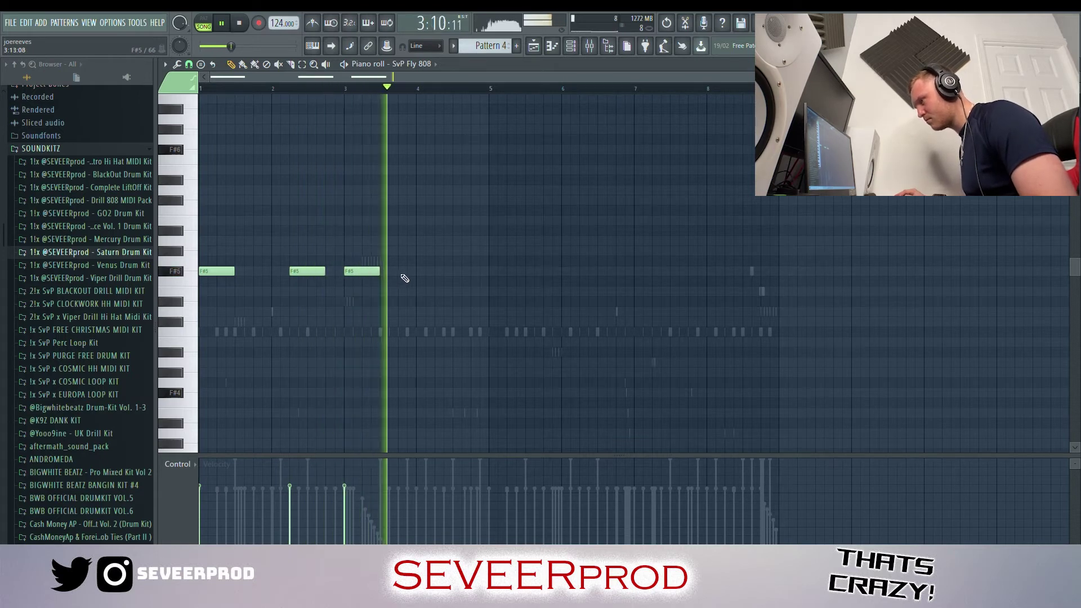
pyautogui.click(439, 272)
pyautogui.click(464, 291)
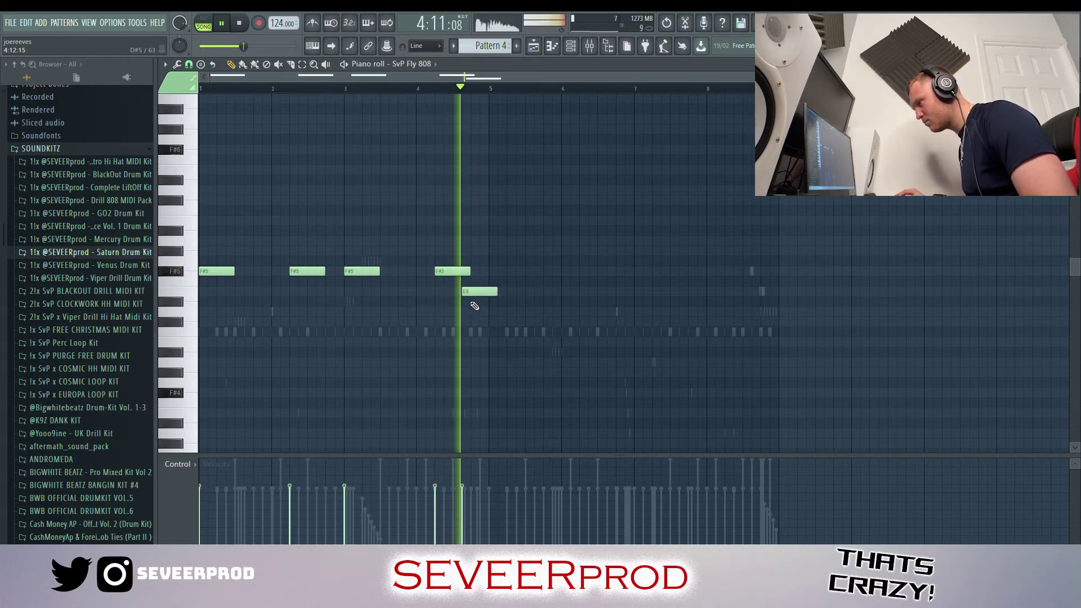
pyautogui.click(491, 314)
pyautogui.moveTo(504, 325); pyautogui.dragTo(462, 274)
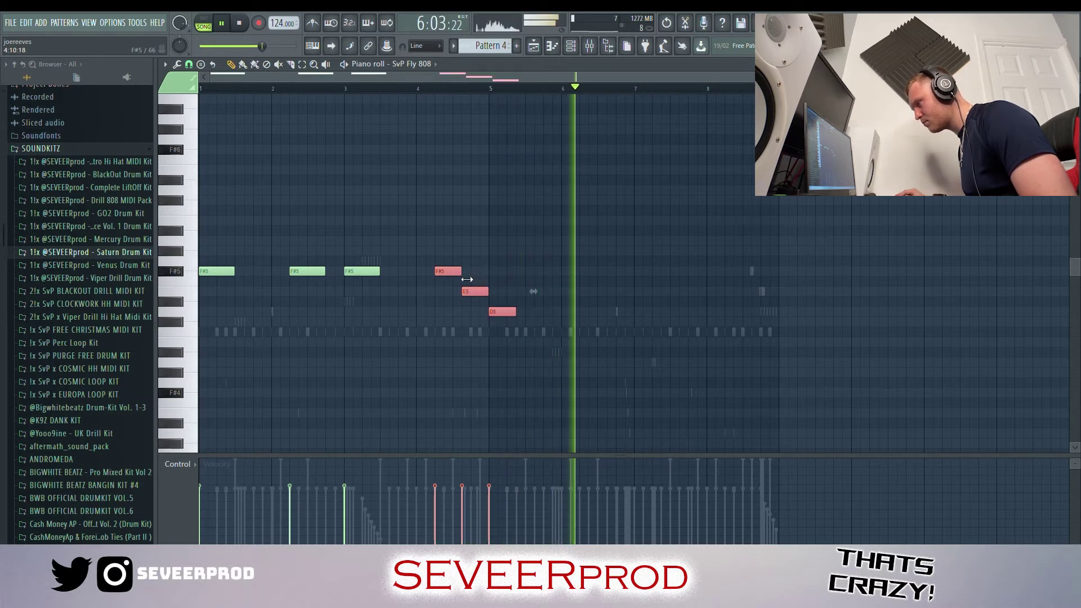
pyautogui.keyDown('ctrl'); pyautogui.click(552, 324); pyautogui.keyUp('ctrl')
# Add three back-to-back D5 808 notes from the start of bar 7, plus a short D5 leading into an E5 in bar 8
pyautogui.click(636, 313)
pyautogui.click(663, 313)
pyautogui.click(693, 313)
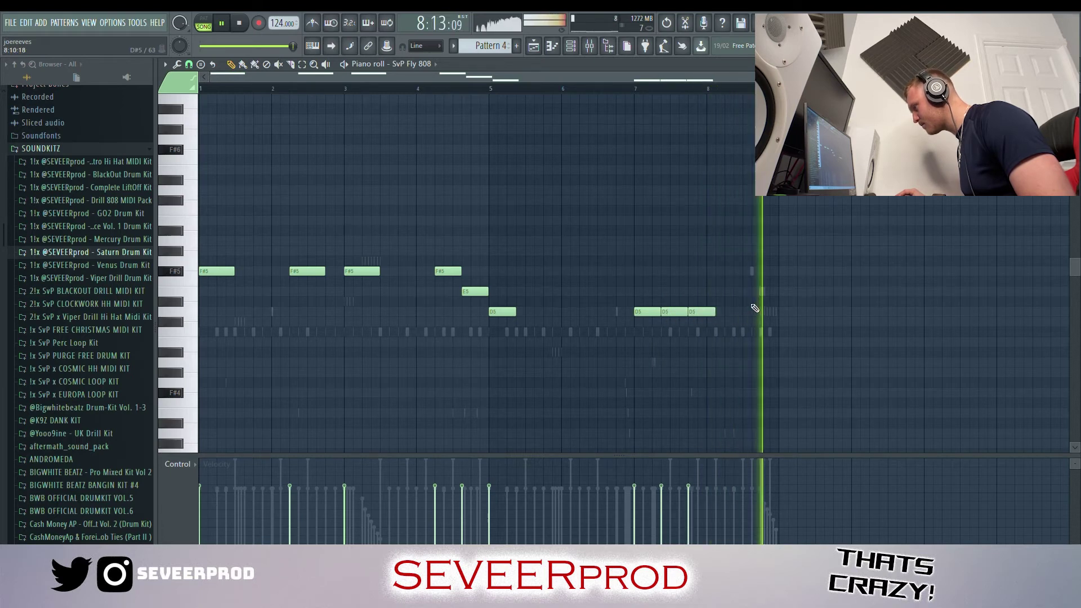
pyautogui.click(727, 313)
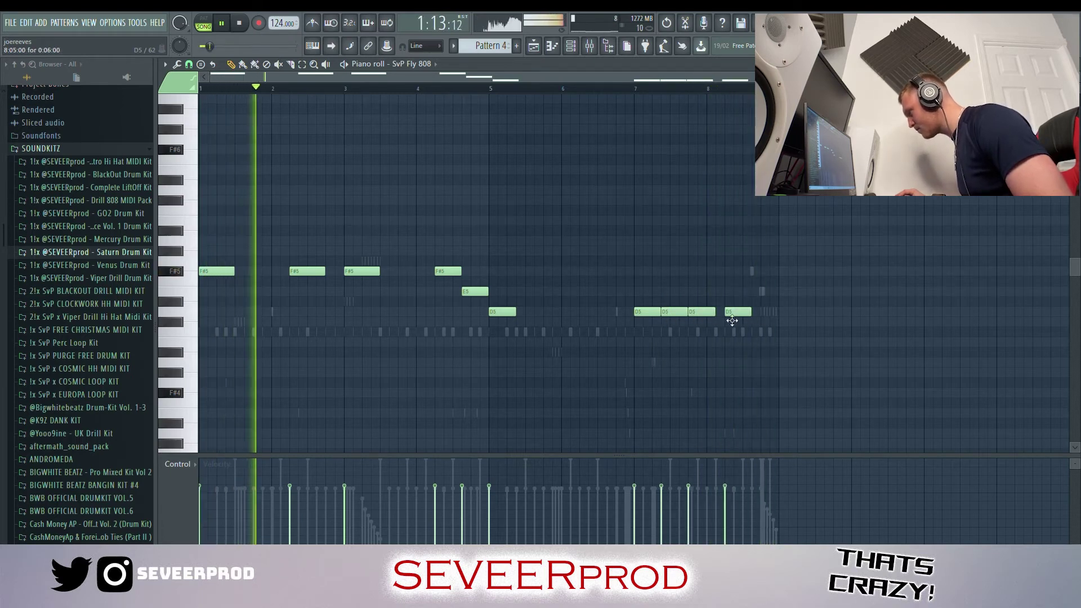
pyautogui.click(745, 292)
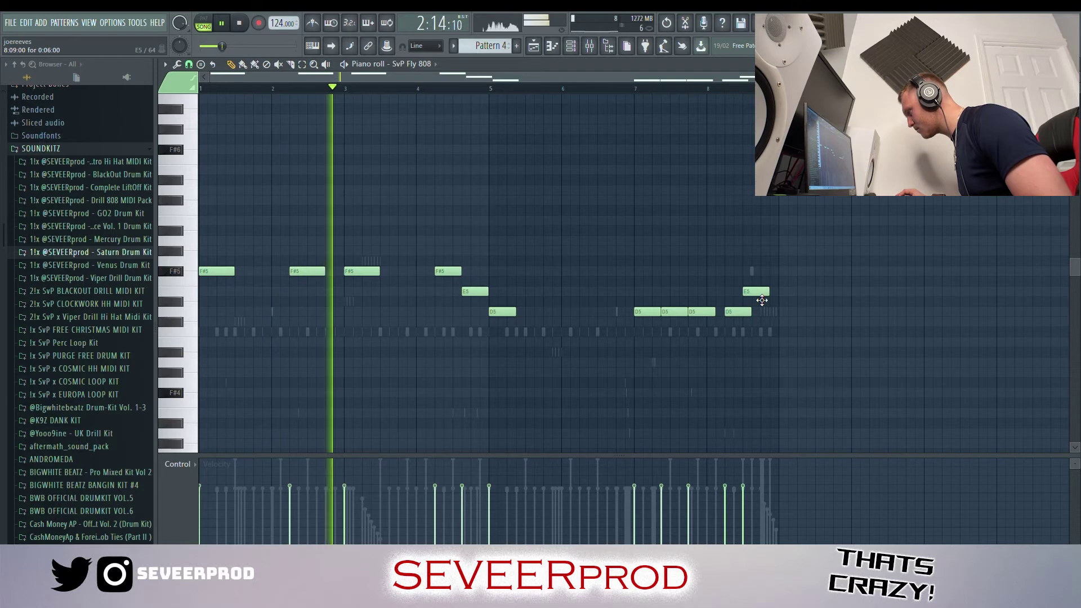
pyautogui.moveTo(756, 292); pyautogui.dragTo(732, 314)
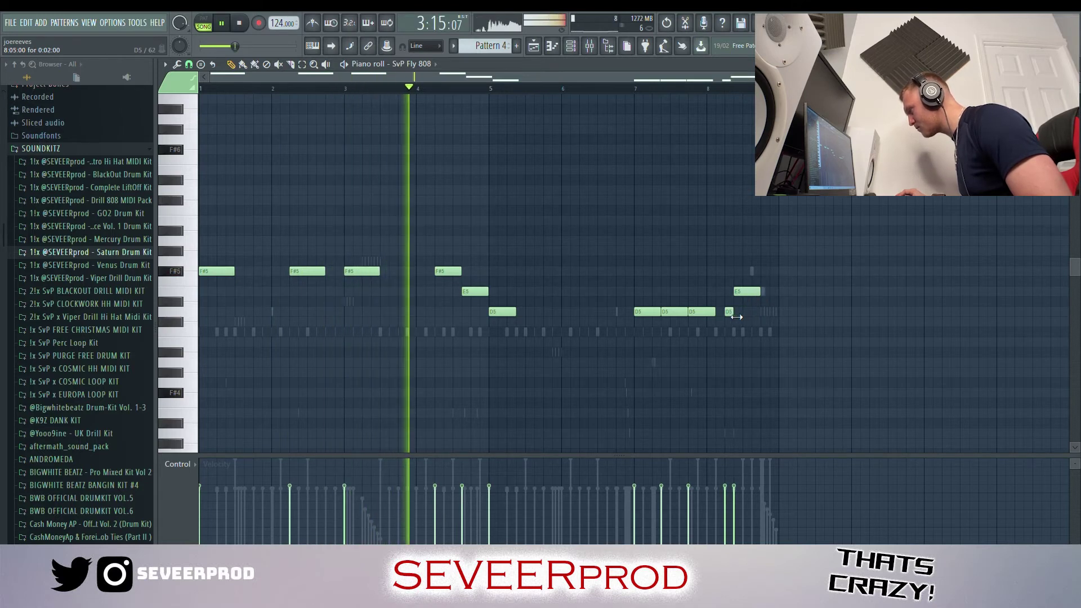
# Add a half-bar D5 808 note on beat 4 of bar 5 and short E5 notes ending bar 8, the last raised an octave
pyautogui.click(545, 315)
pyautogui.moveTo(551, 314); pyautogui.dragTo(580, 316)
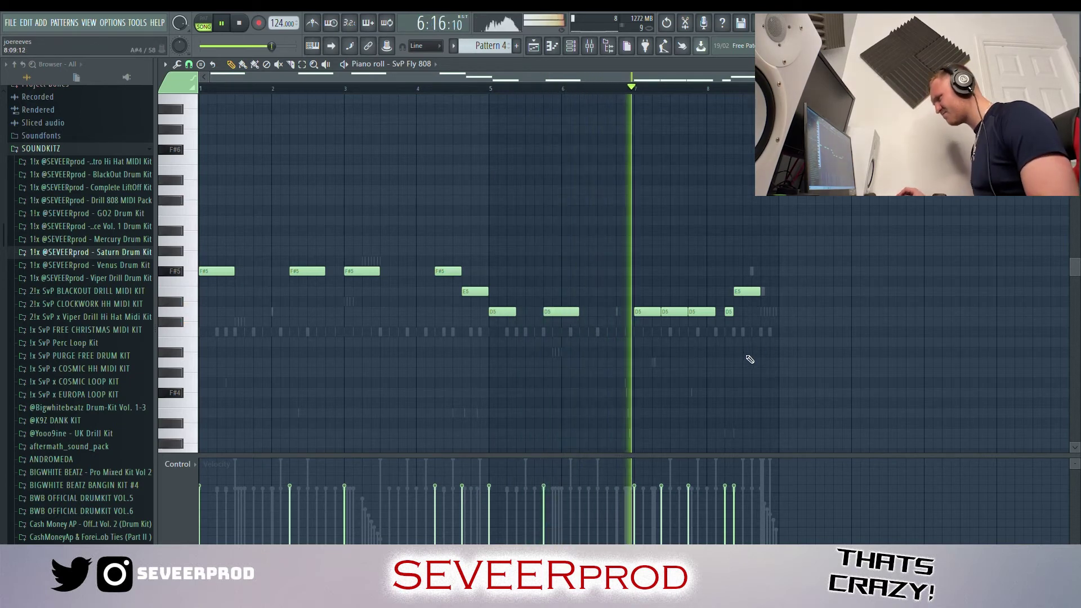
pyautogui.scroll(2, 796, 374)
pyautogui.scroll(4, 791, 371)
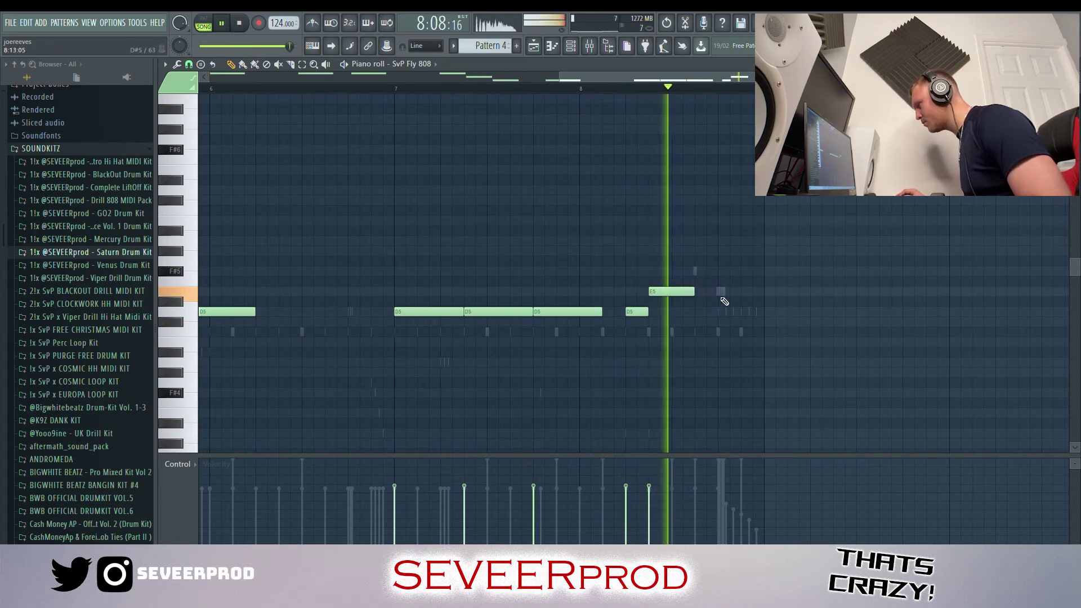
pyautogui.click(710, 292)
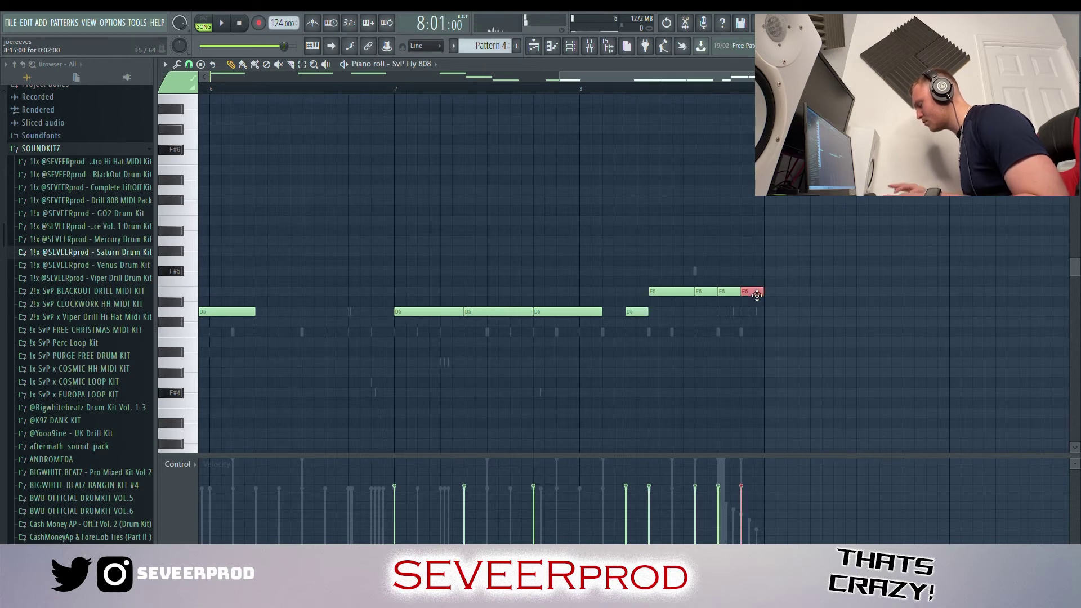
pyautogui.hotkey('ctrl', 'Up')
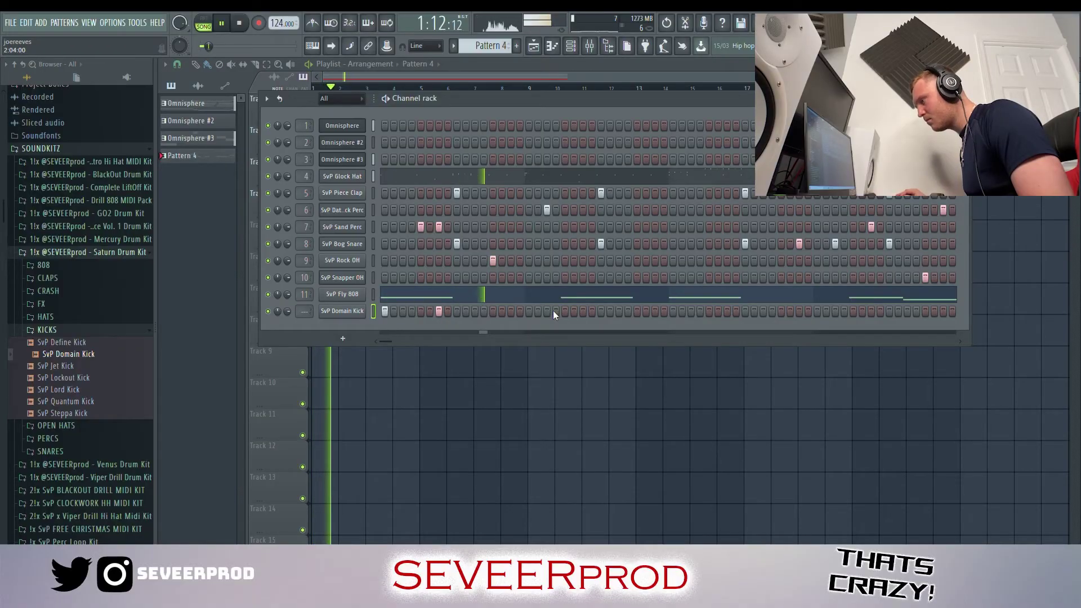
# Place SvP Domain Kick hits in bars 2, 3 and 4 matching the 808 note starts, and route the kick to mixer track 12
pyautogui.click(565, 311)
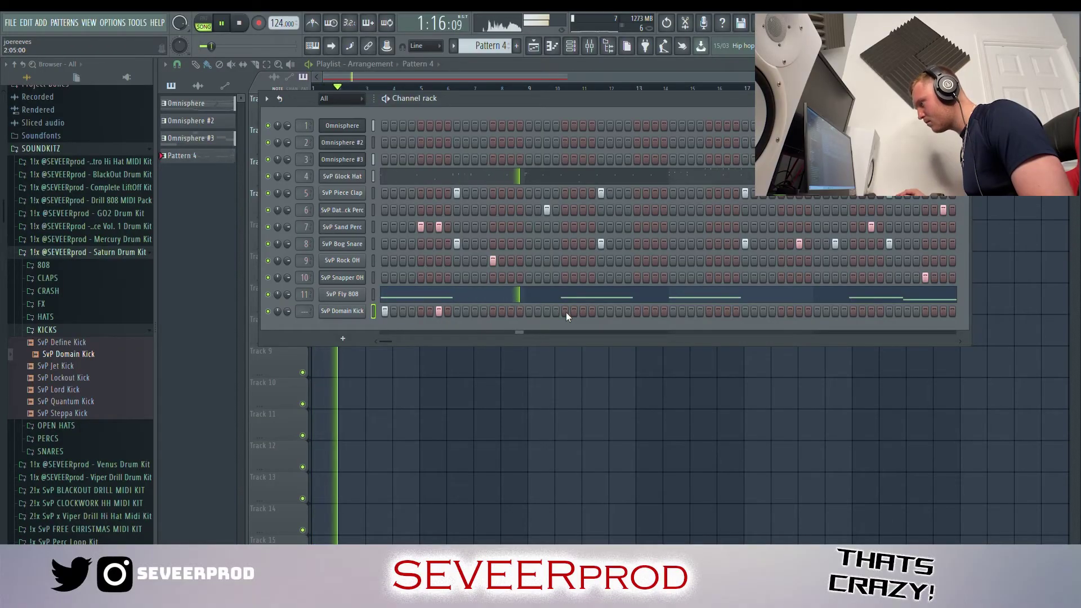
pyautogui.click(672, 311)
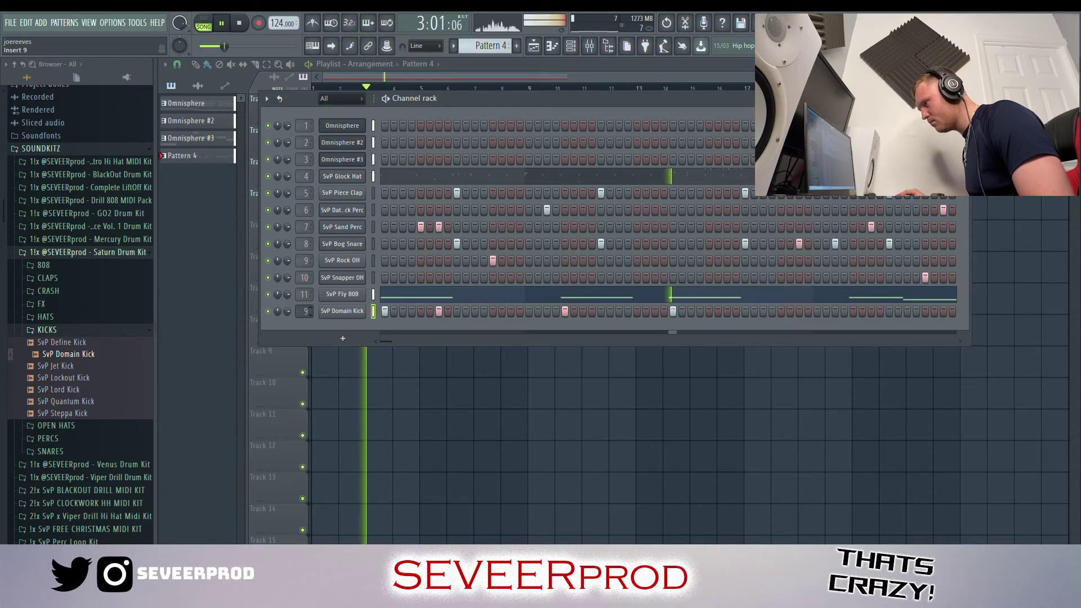
pyautogui.hotkey('ctrl', 'l')
pyautogui.click(854, 311)
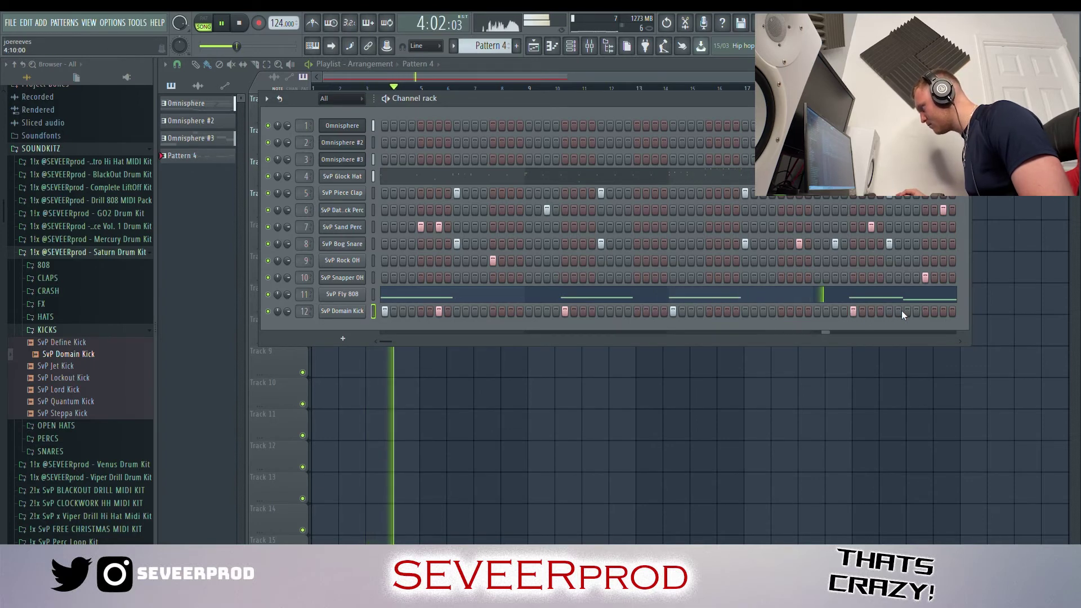
pyautogui.click(905, 311)
# Copy the SvP Domain Kick hits from bars 1 to 4 into bars 5 to 8 and add two extra hits in bar 7
pyautogui.rightClick(352, 311)
pyautogui.click(413, 314)
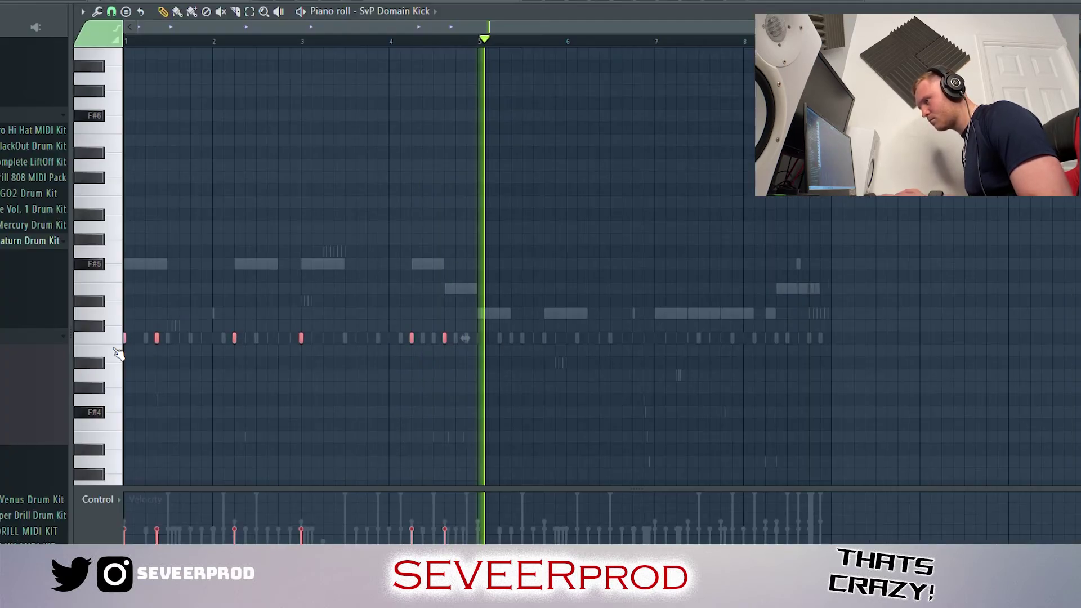
pyautogui.moveTo(482, 346); pyautogui.dragTo(486, 346)
pyautogui.hotkey('ctrl', 'd')
pyautogui.click(680, 344)
pyautogui.moveTo(686, 353); pyautogui.dragTo(697, 354)
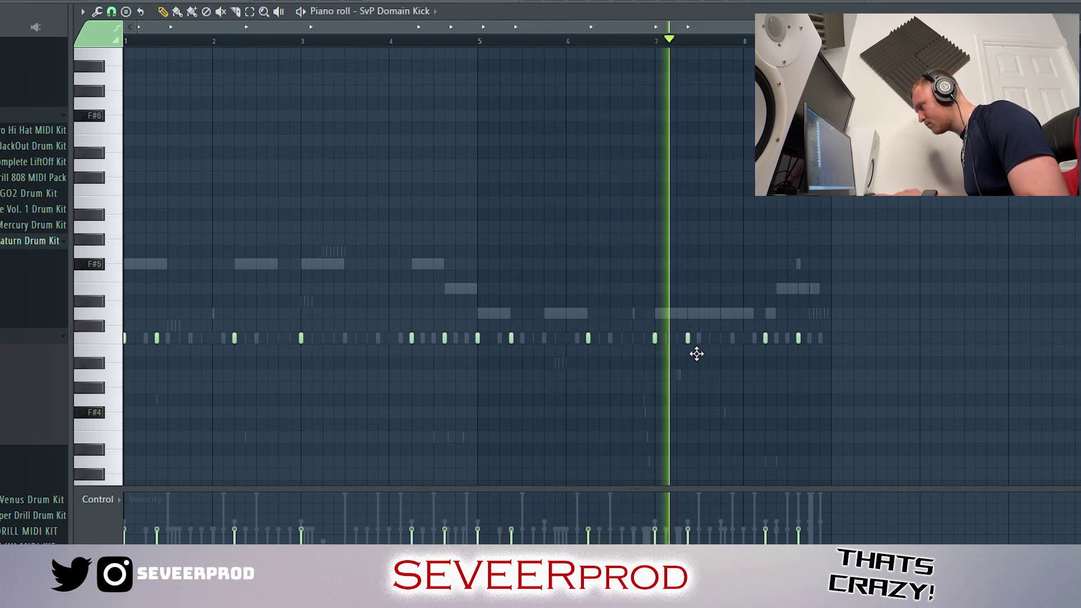
pyautogui.click(725, 349)
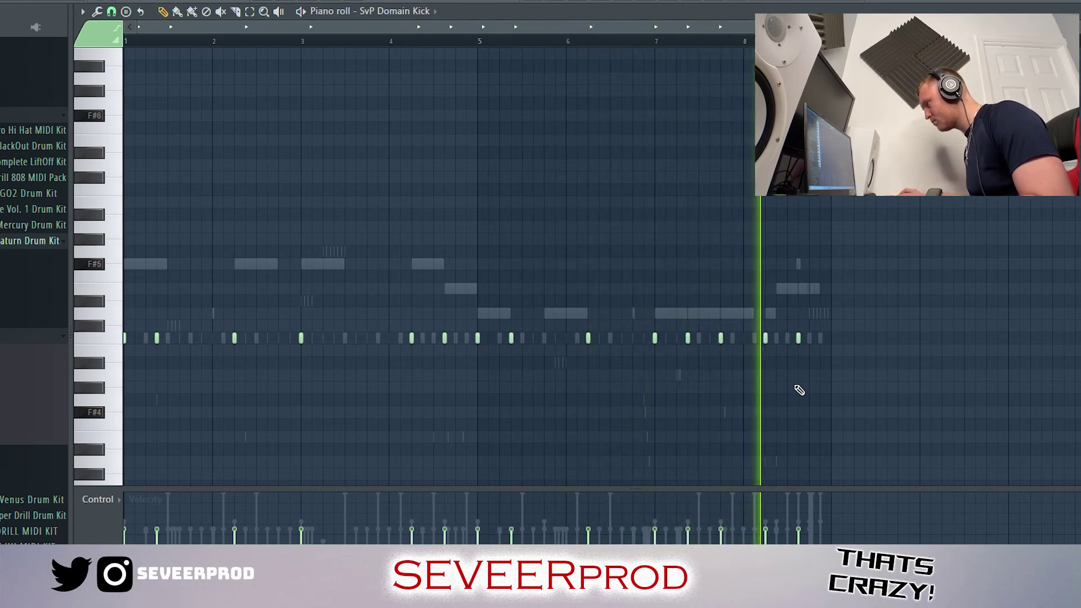
# Move the second kick hit of bar 5 to beat 4, in line with the 808 note
pyautogui.scroll(2, 799, 389)
pyautogui.scroll(-2, 651, 399)
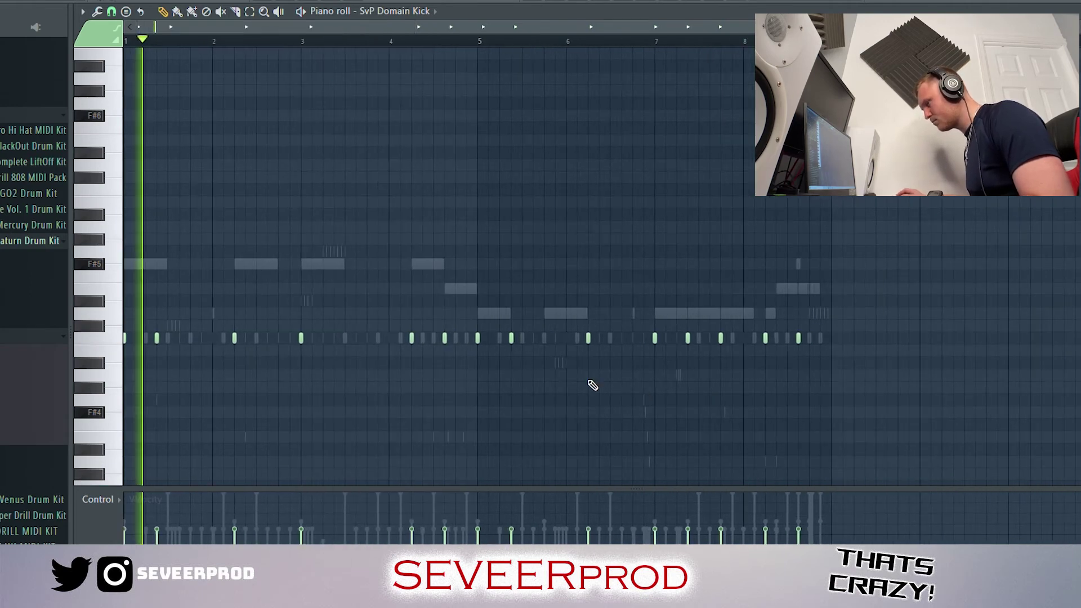
pyautogui.click(49, 337)
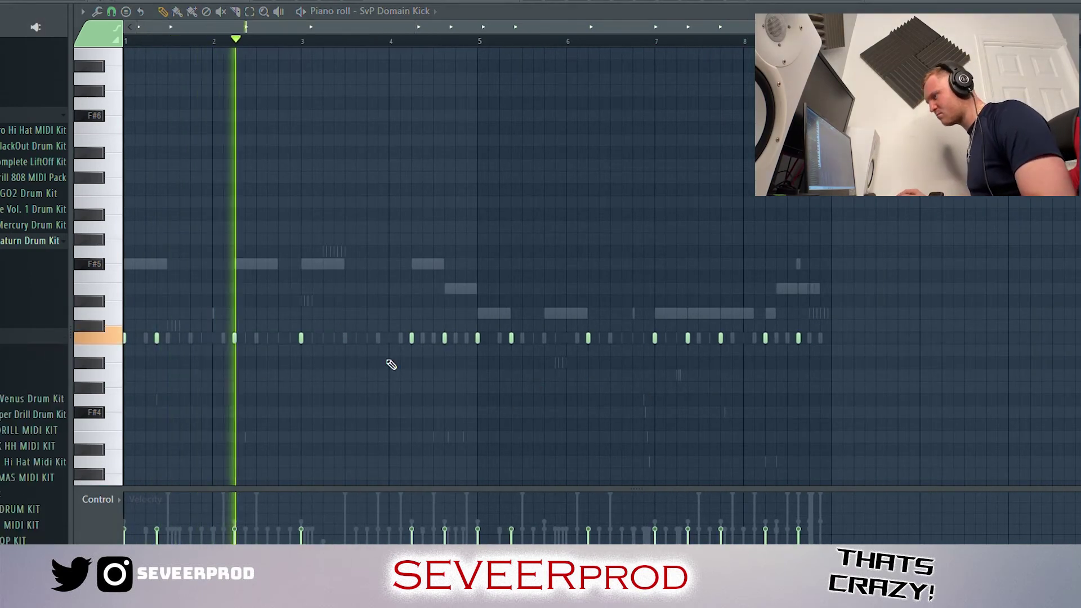
pyautogui.scroll(-3, 482, 394)
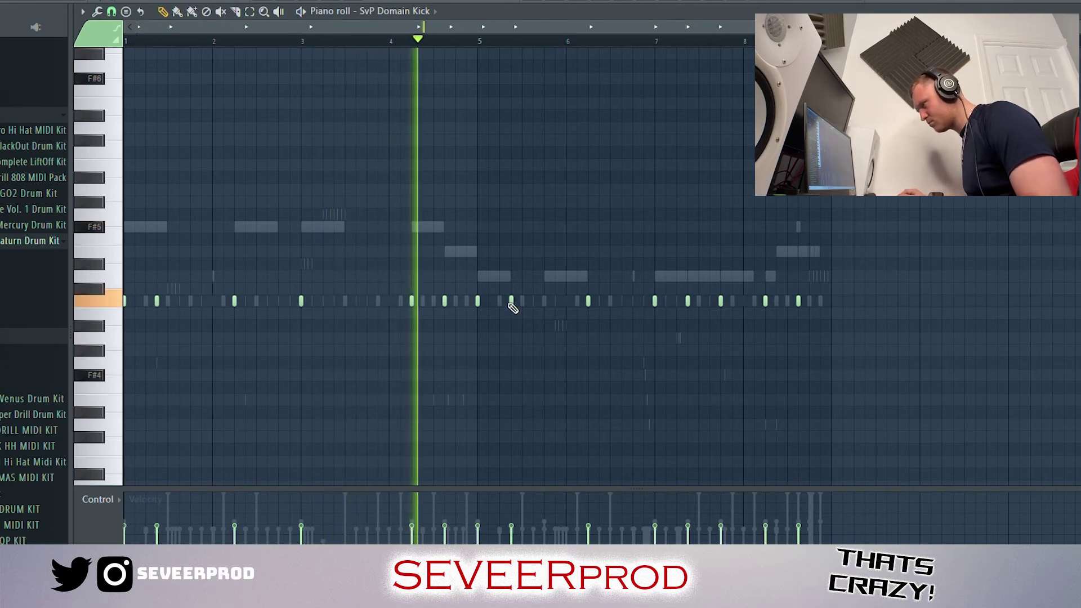
pyautogui.moveTo(511, 304); pyautogui.dragTo(546, 305)
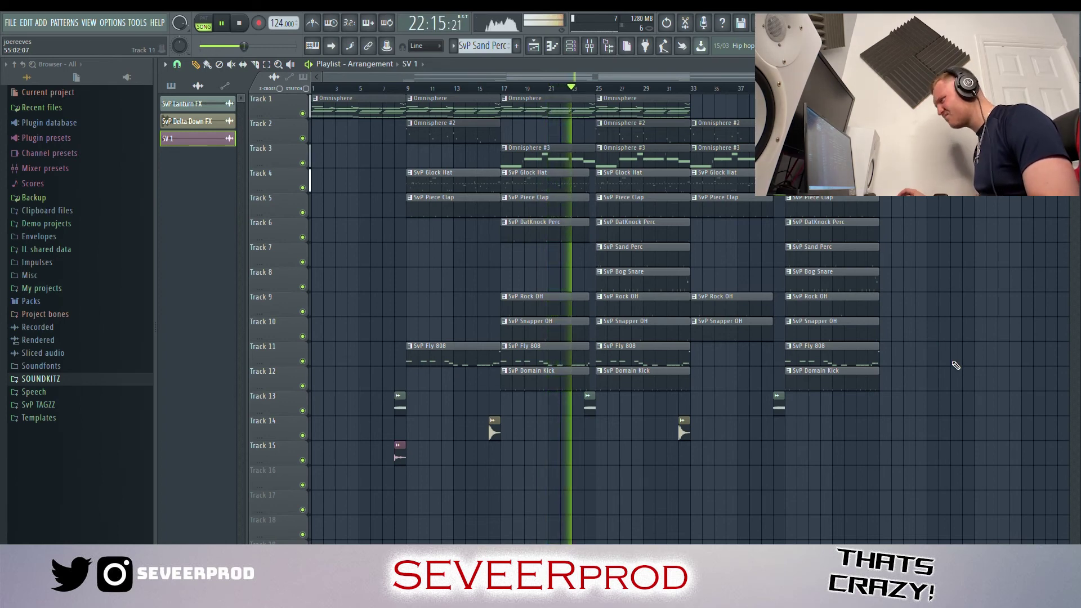
# Play the playlist arrangement through to its final drum section and stop playback
pyautogui.scroll(2, 955, 366)
pyautogui.moveTo(595, 81); pyautogui.dragTo(690, 84)
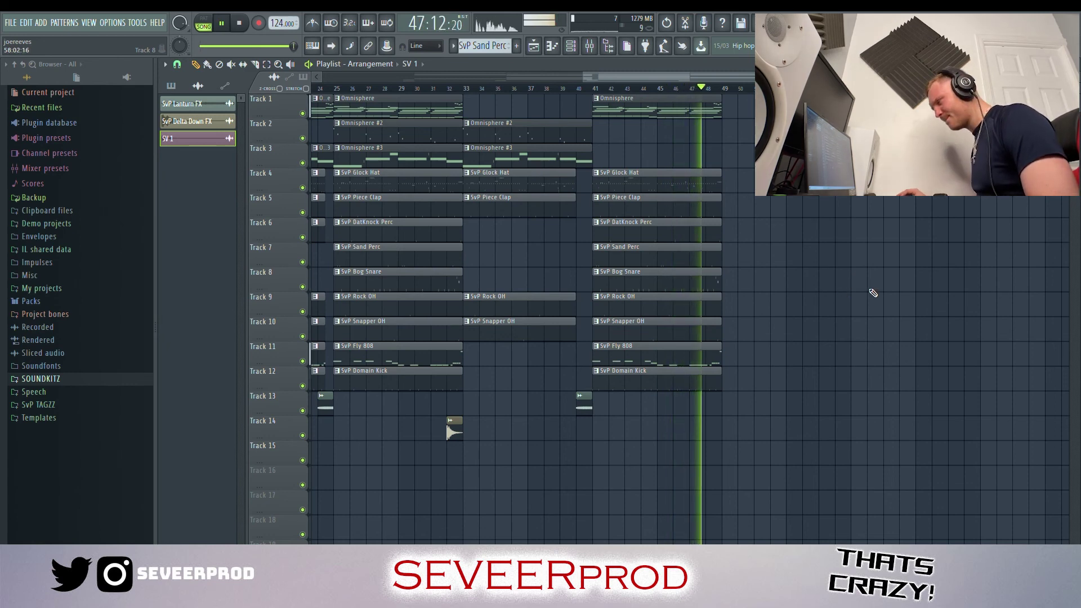
pyautogui.press('space')
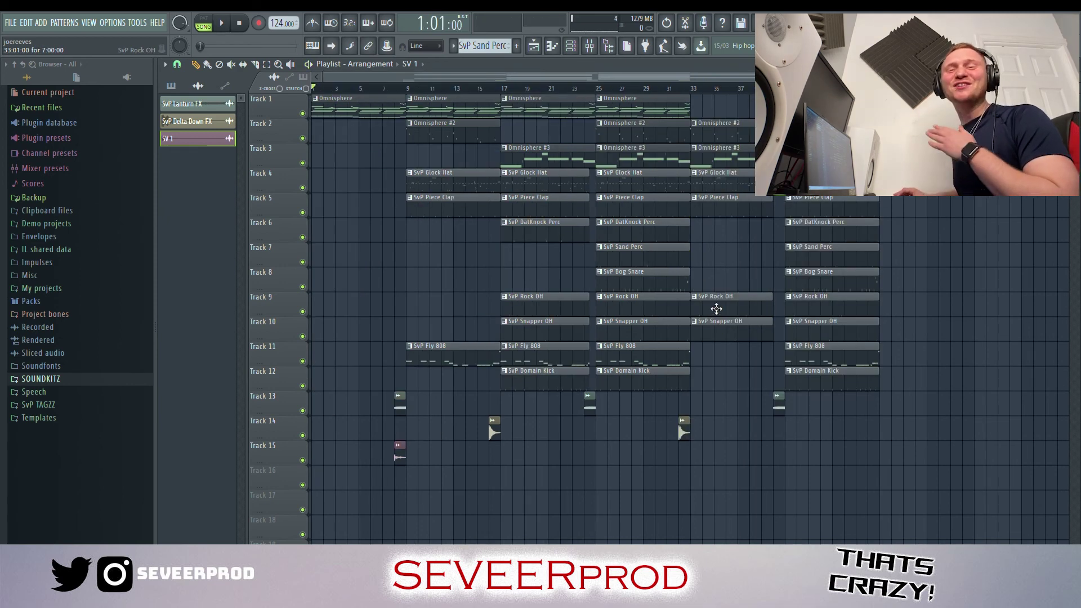